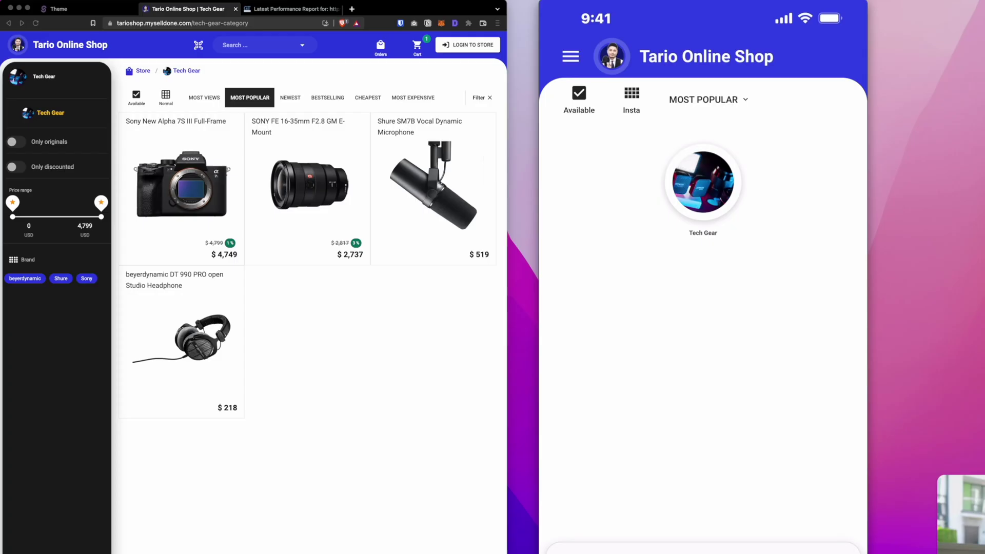
- Check the shop's GTmetrix performance report, return to the storefront and confirm the delivery location
left_click(290, 9)
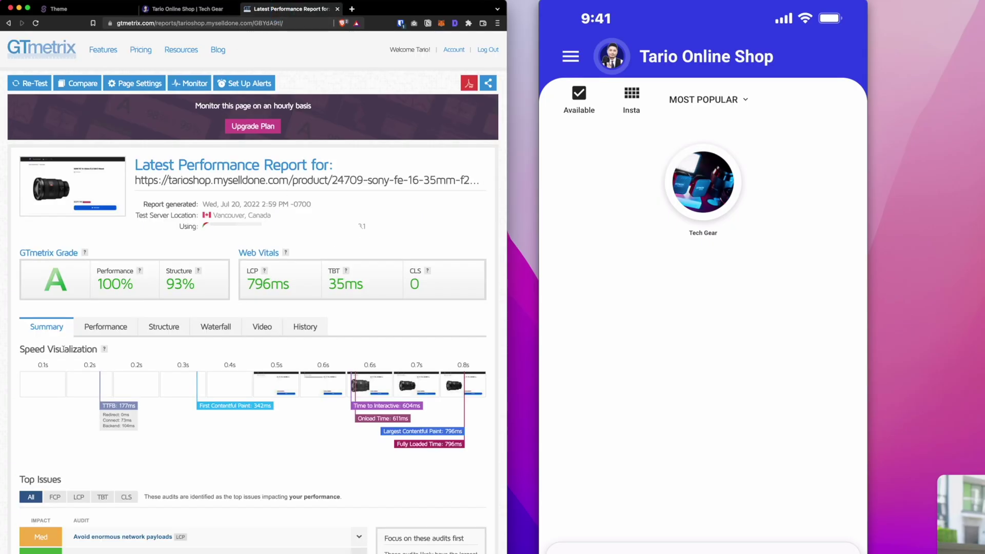
left_click(203, 7)
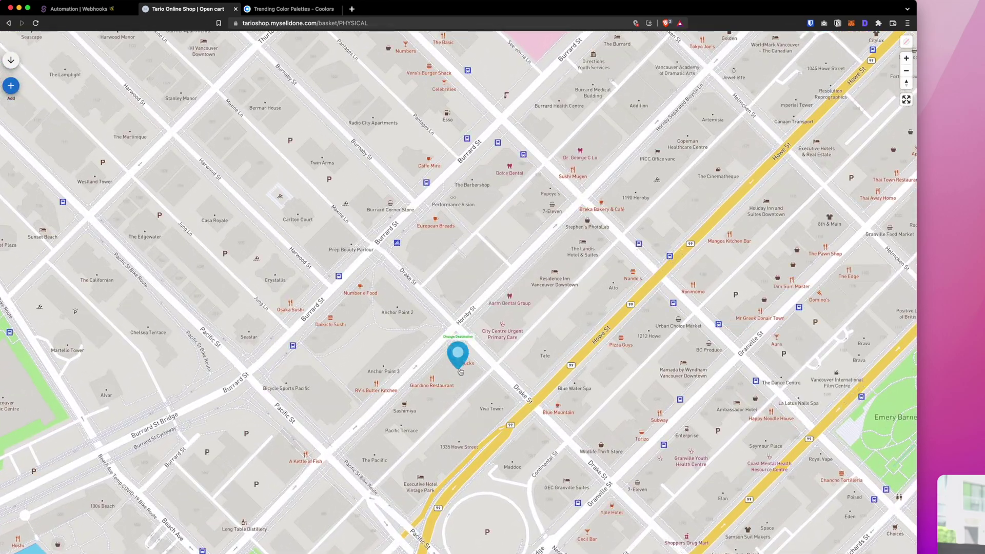
left_click(460, 368)
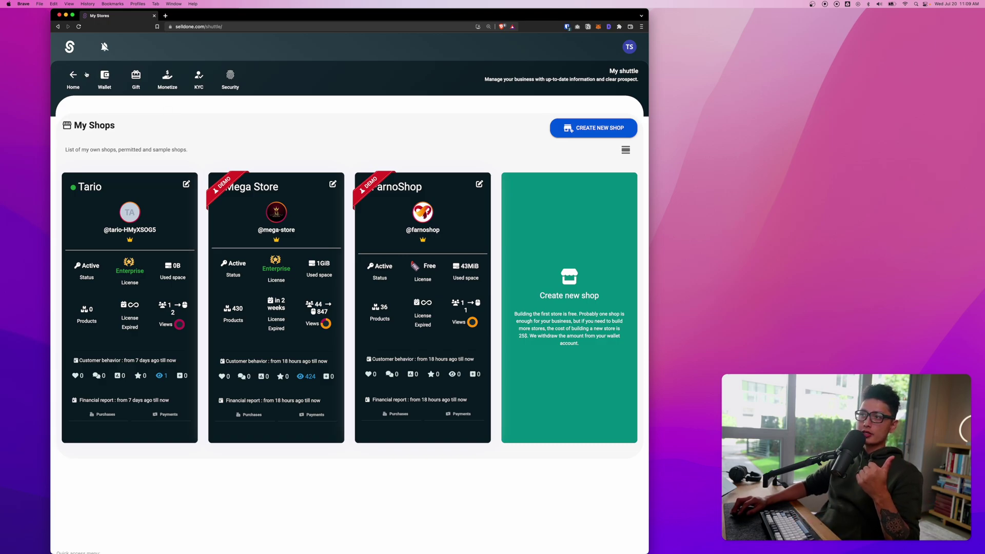
- On the wallet page, start a new account, browse the currency list, then cancel it
left_click(104, 77)
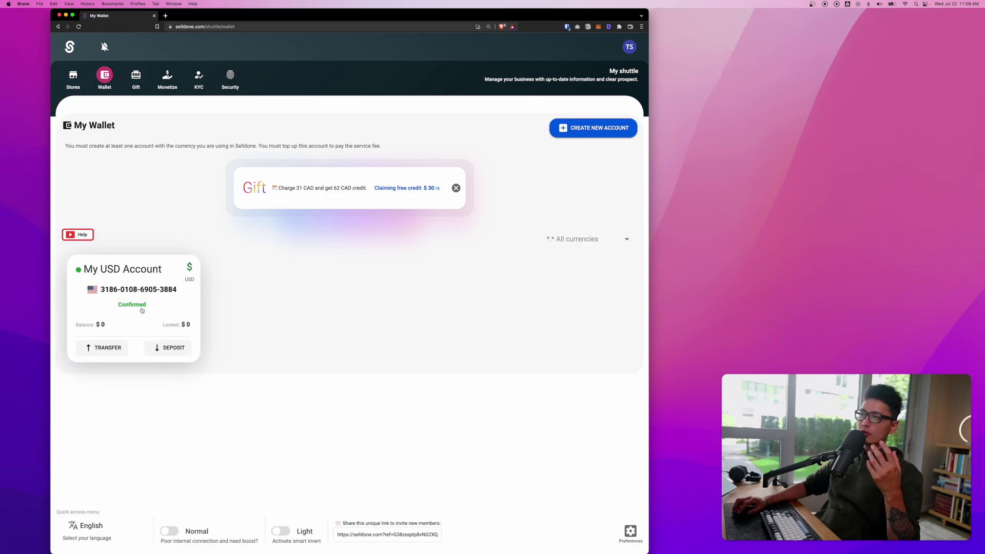
left_click(597, 133)
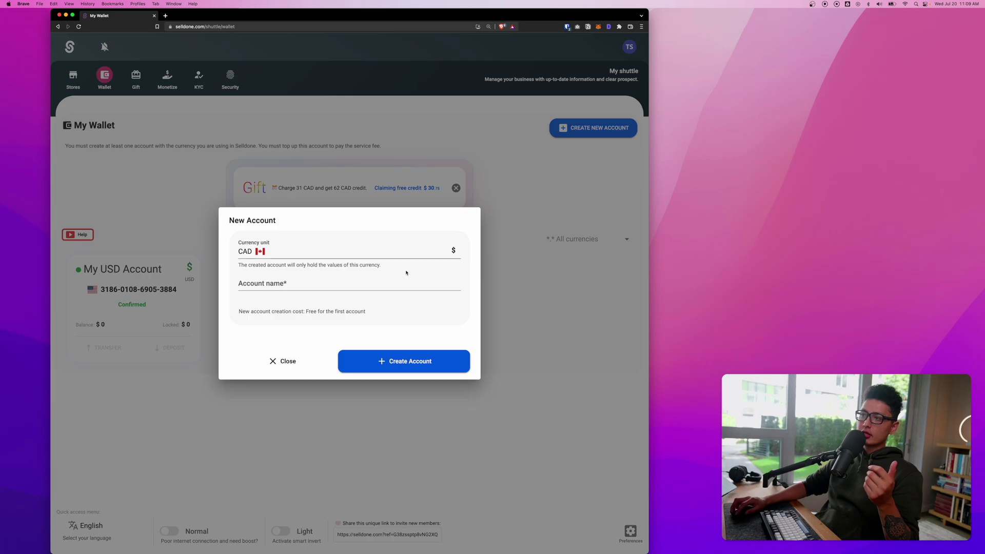
left_click(340, 248)
scroll(277, 334, "down", 5)
left_click(359, 286)
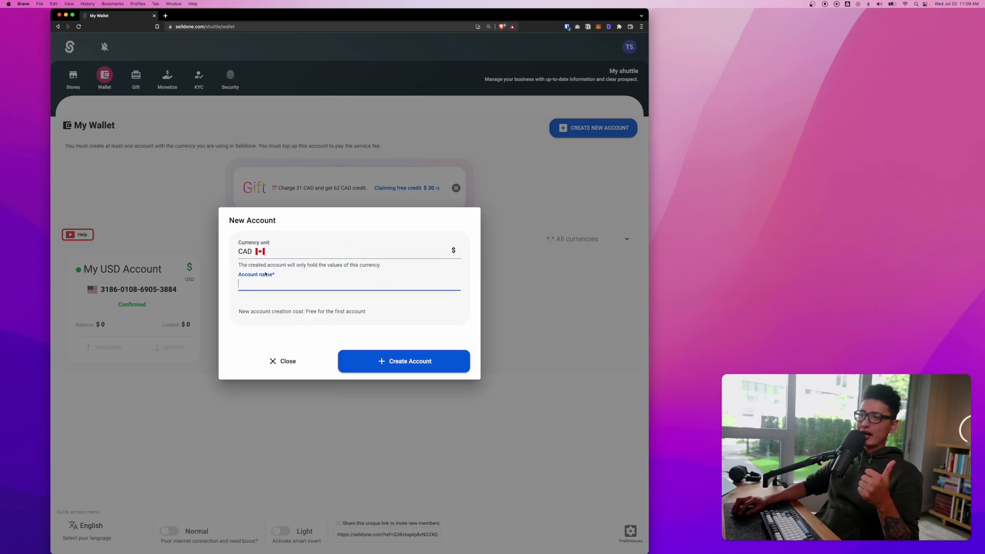
key("Escape")
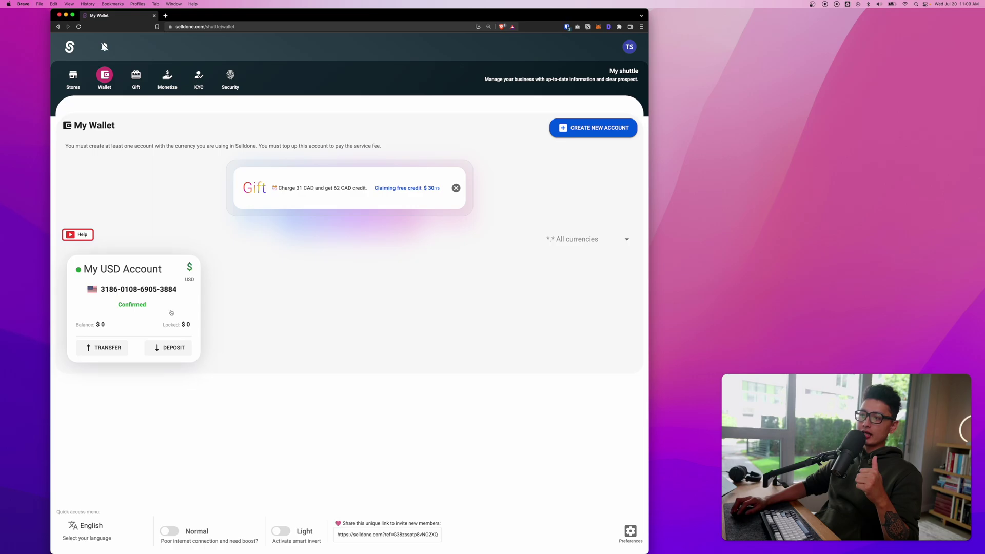
- Open the KYC verification page from the nav bar
left_click(199, 76)
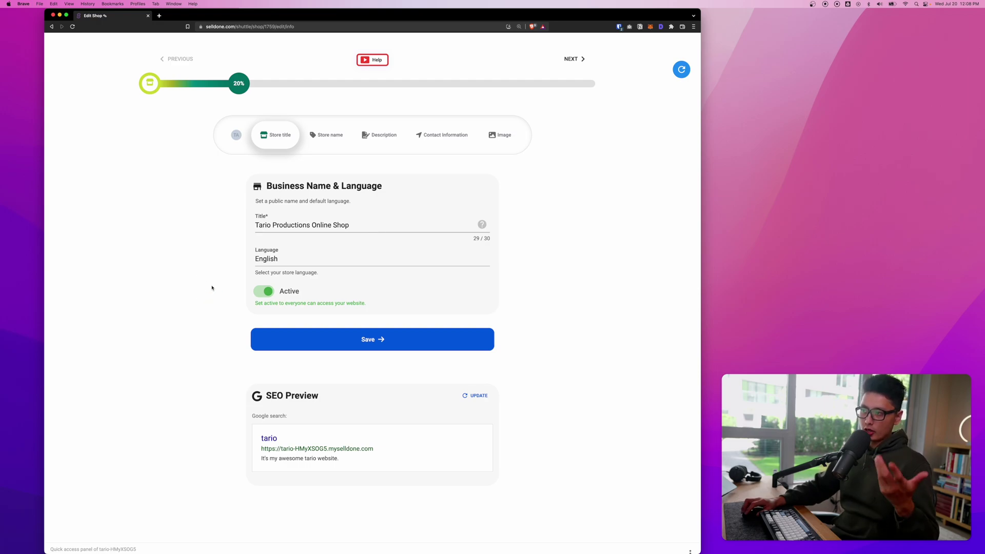
- Review the store language choices and replace the shop unique name with tarioproductions
left_click(275, 261)
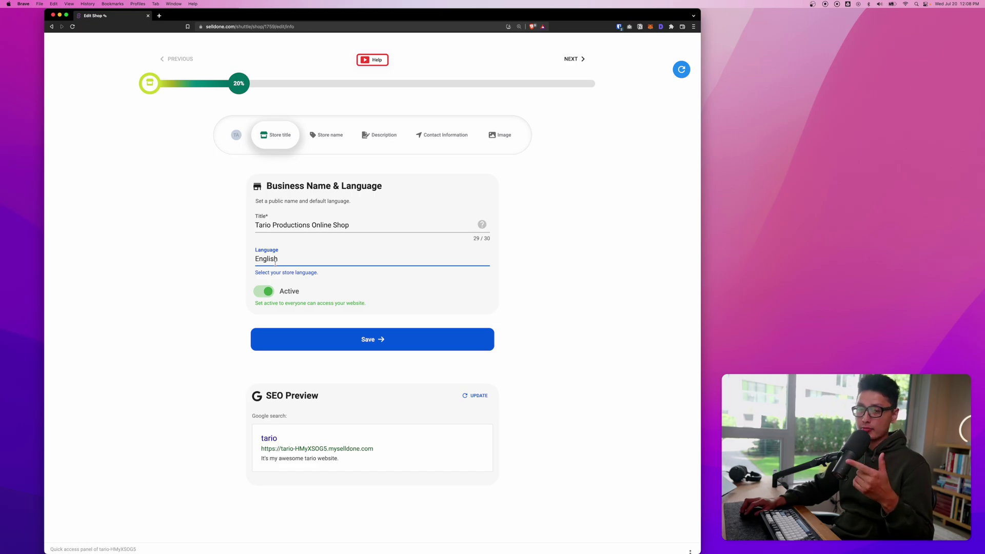
left_click(285, 259)
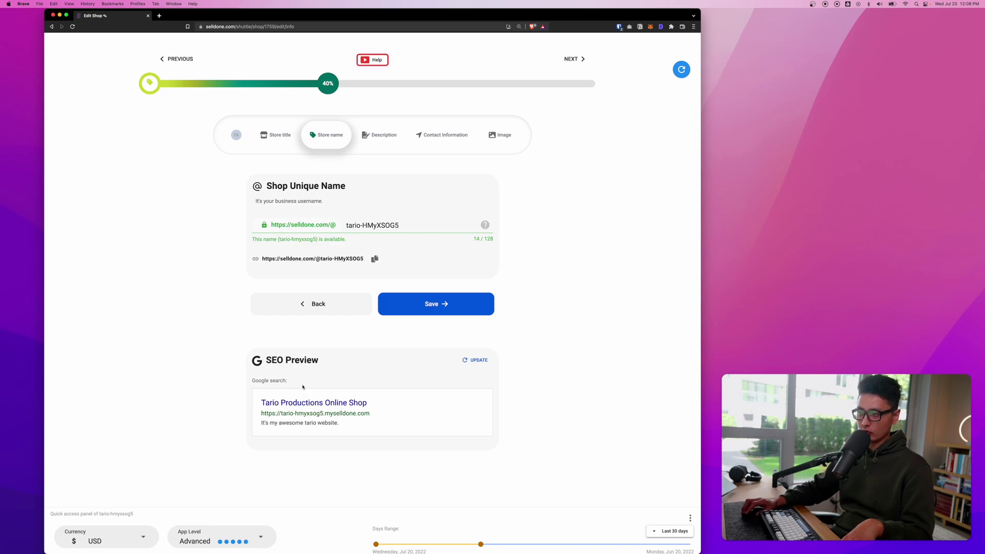
triple_click(357, 226)
type("tarioproductions")
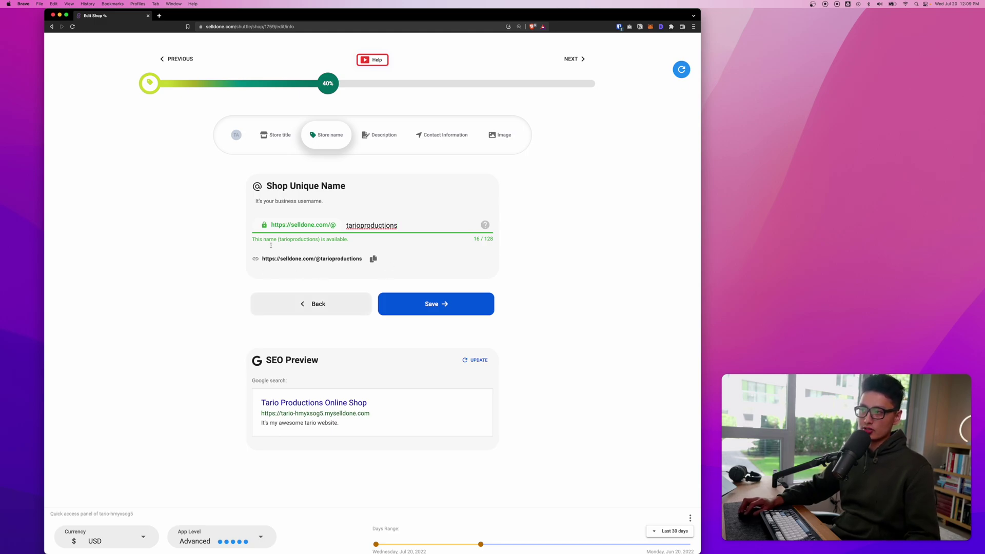
- Save the store name, description and contact details in the Edit Shop wizard
left_click(427, 306)
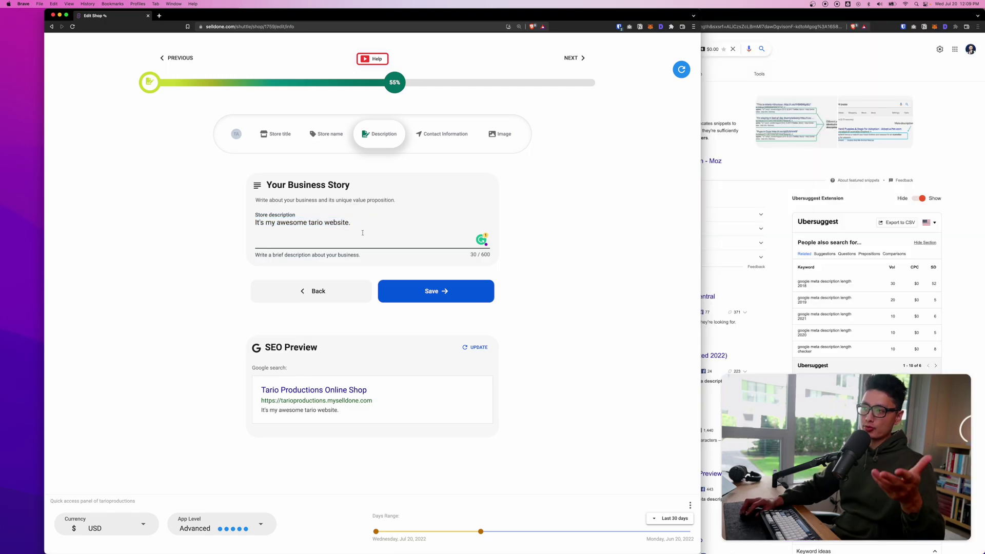
left_click(841, 120)
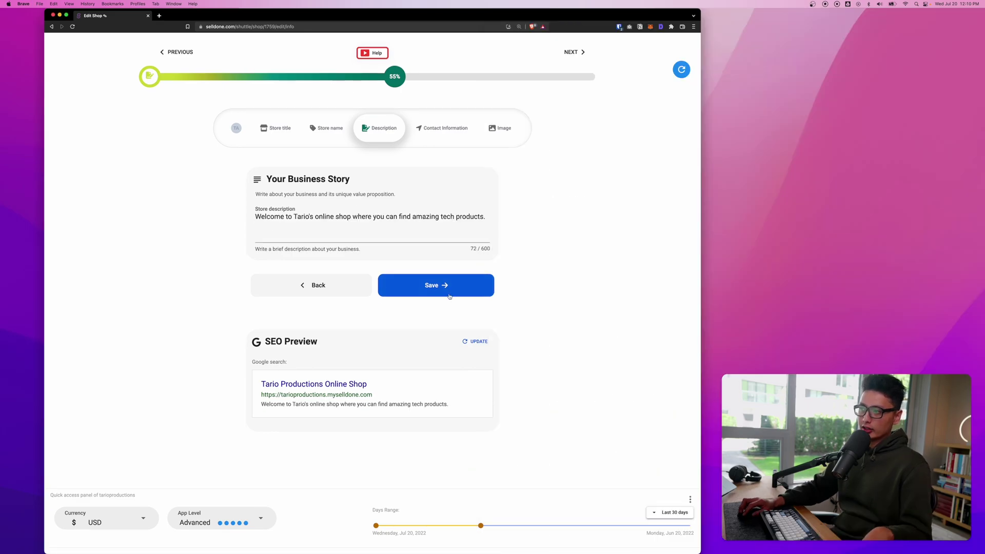
left_click(435, 288)
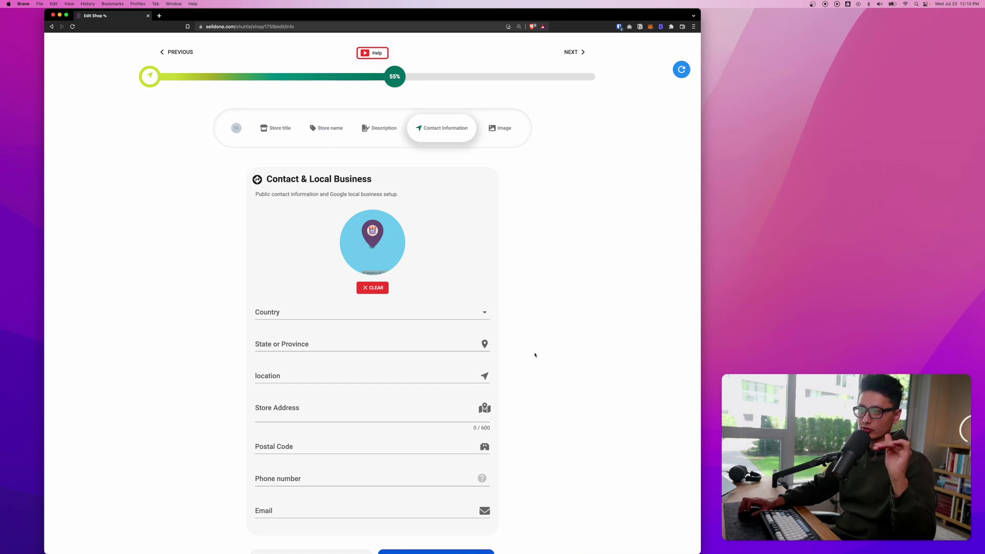
scroll(533, 354, "down", 2)
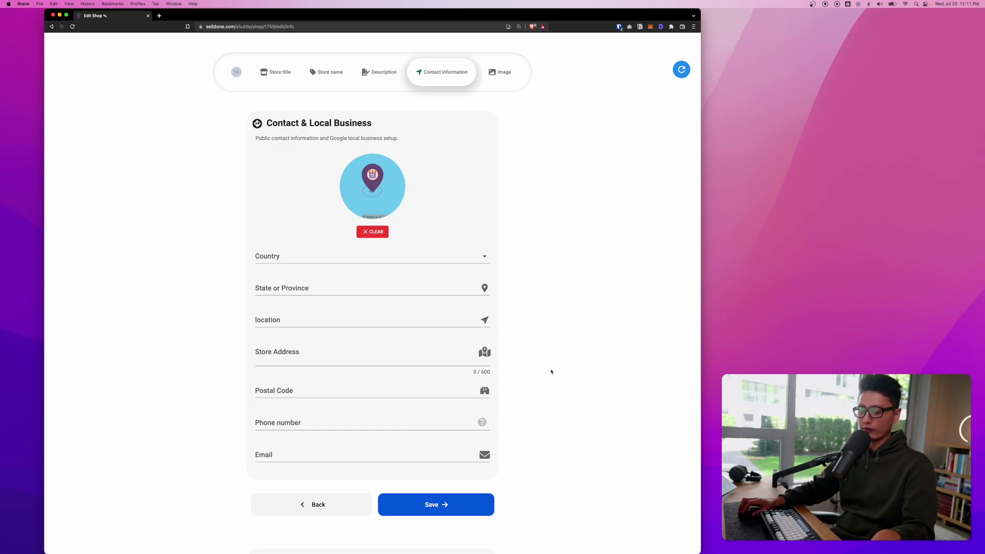
scroll(590, 387, "up", 1)
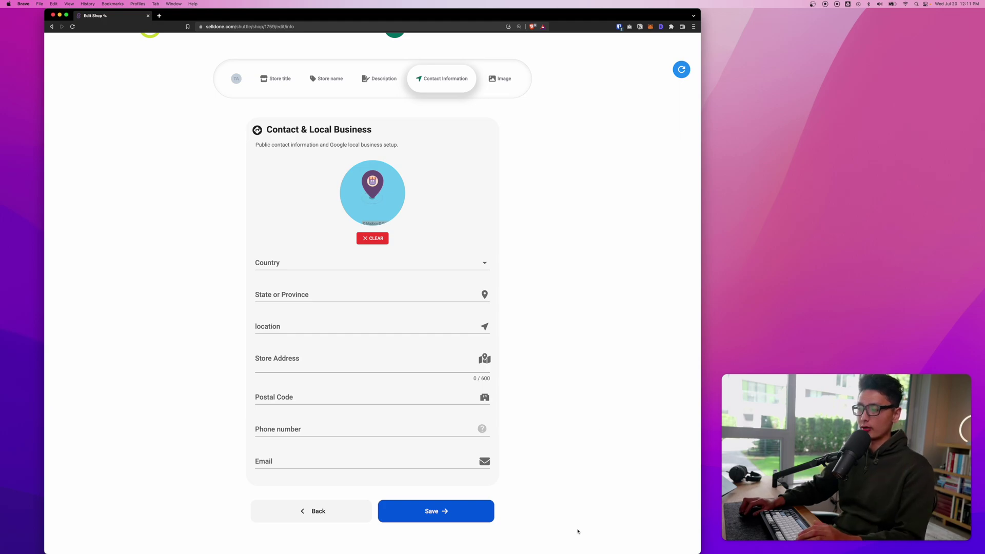
left_click(489, 519)
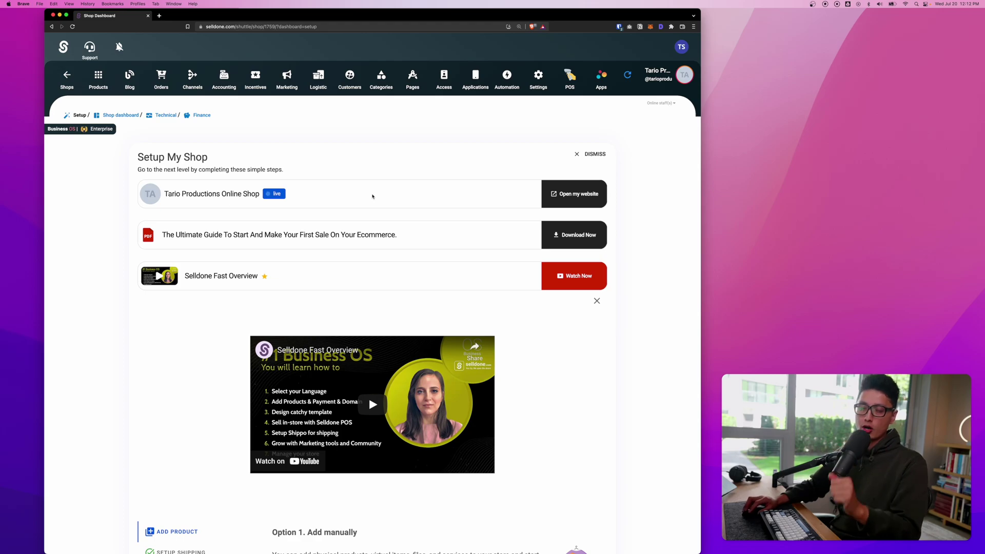
- Open the live Tario Online Shop storefront in a new tab and scroll through it
left_click(585, 195)
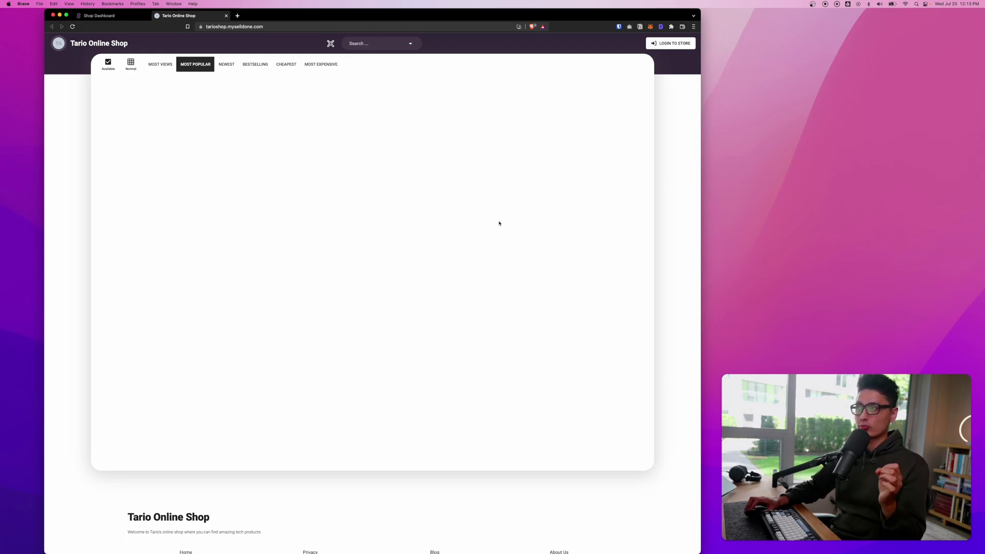
scroll(499, 223, "down", 3)
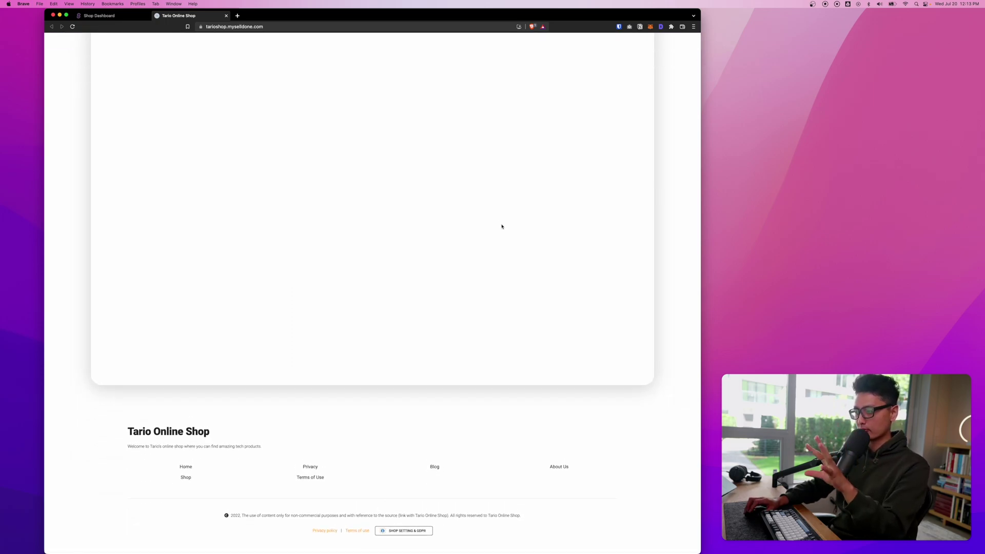
scroll(502, 226, "up", 2)
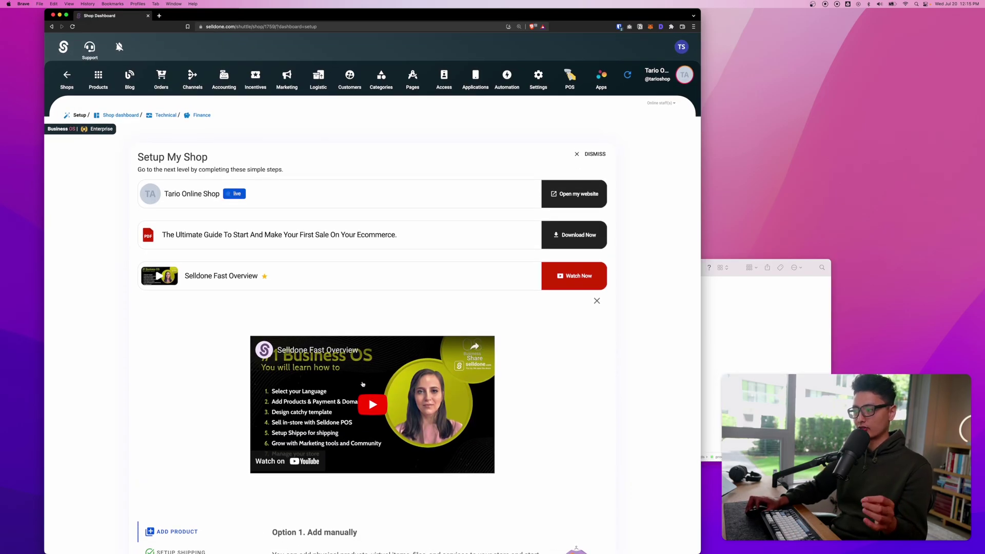
scroll(364, 384, "down", 8)
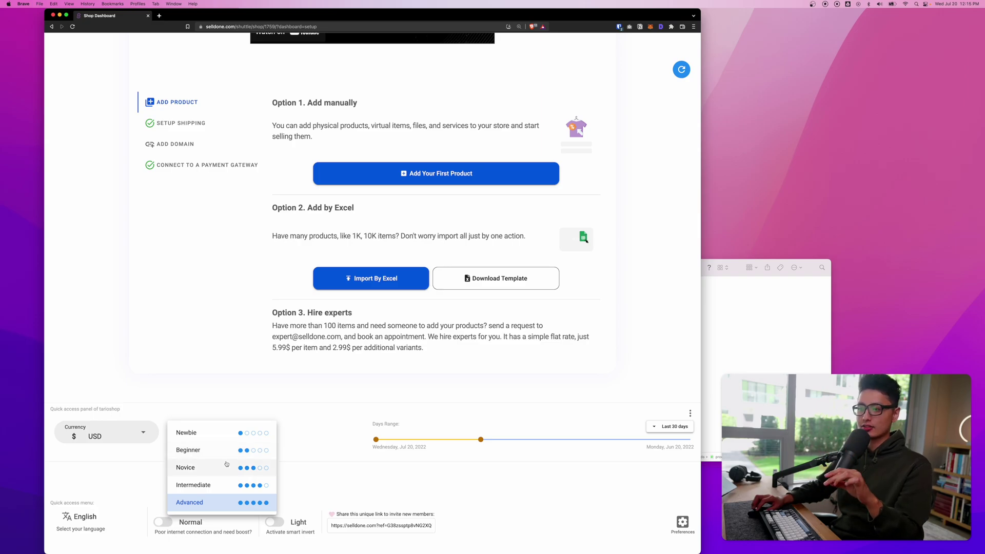
- Set the app level to Advanced, toggle dark mode on and off, and go to Products
left_click(241, 507)
left_click(275, 522)
left_click(278, 523)
left_click(261, 433)
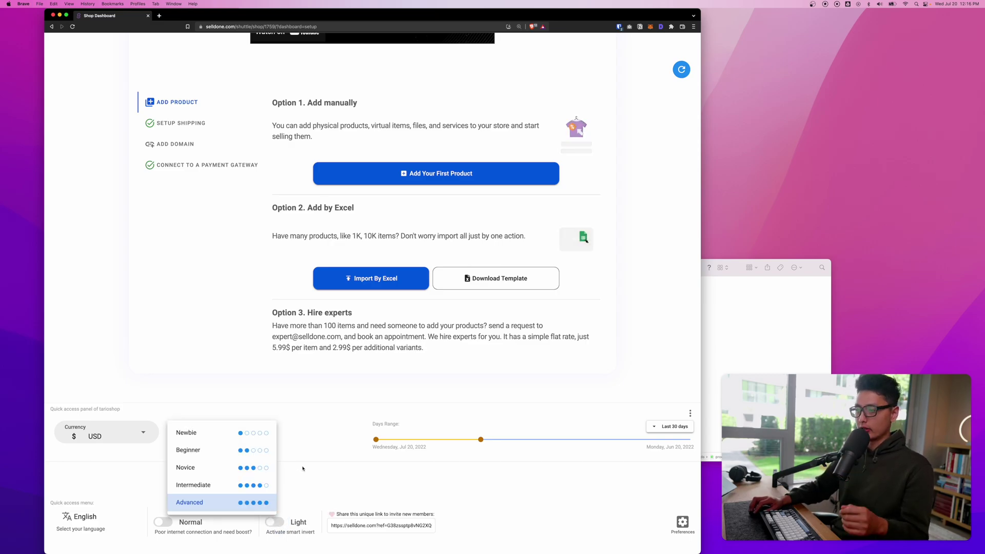
left_click(302, 469)
left_click(98, 76)
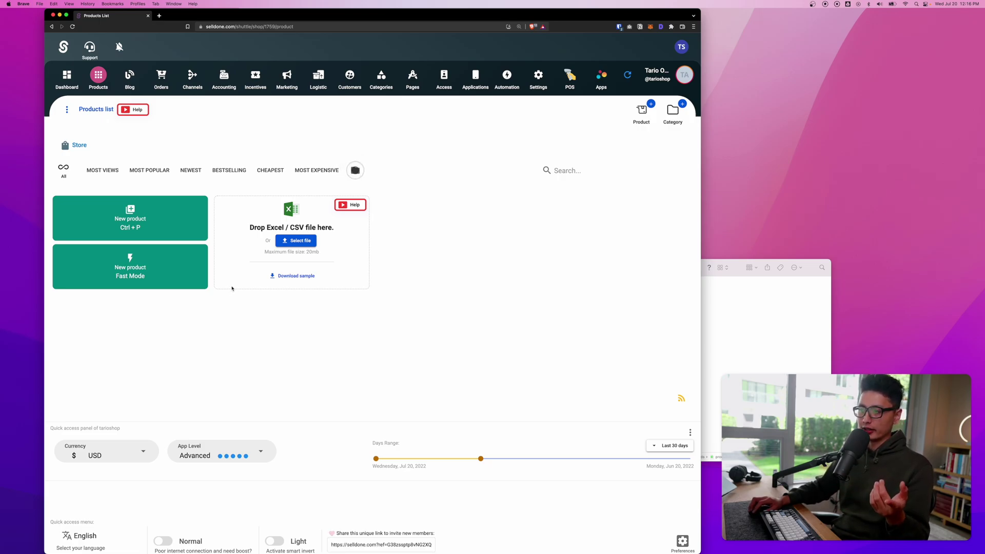
- Start a new product and scroll through the reference product listings
left_click(126, 224)
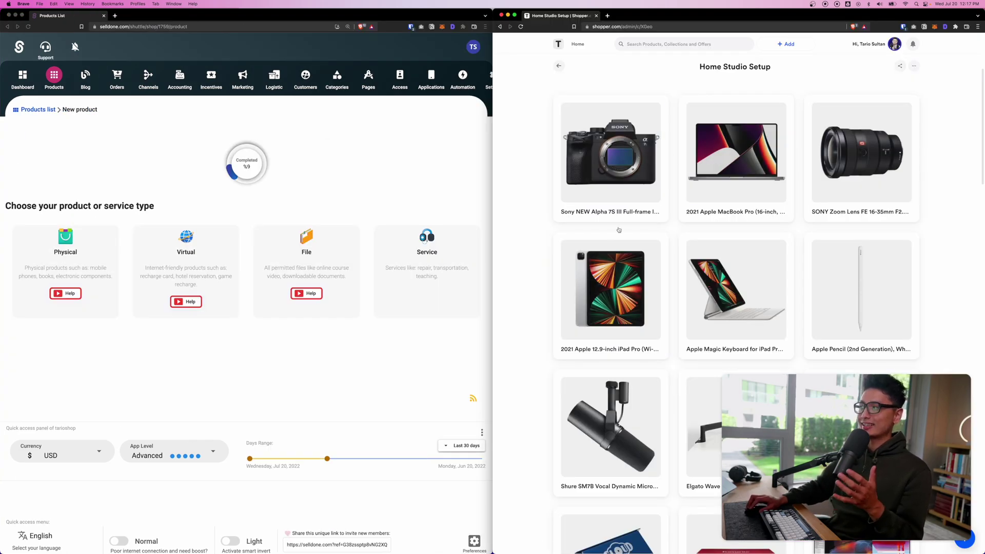
scroll(620, 253, "down", 8)
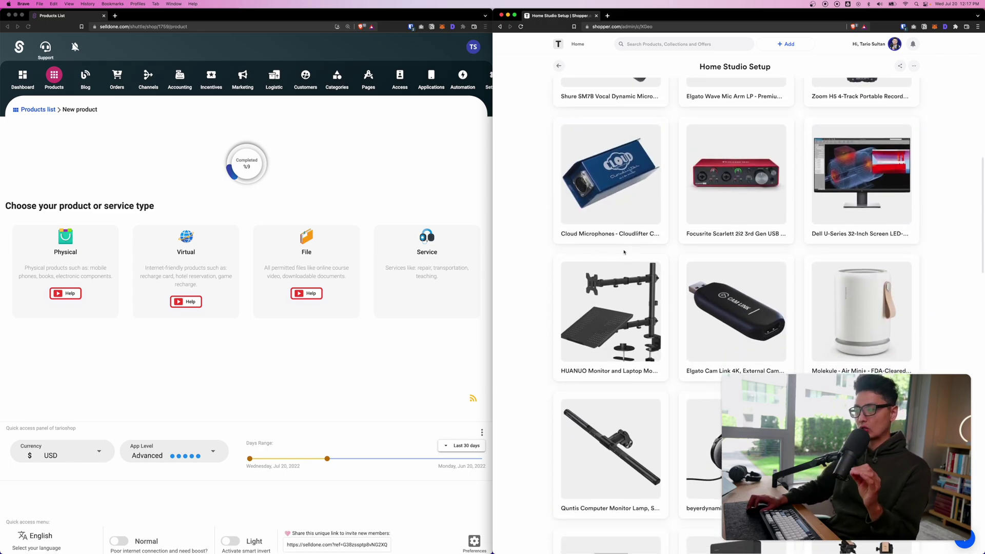
scroll(623, 252, "down", 3)
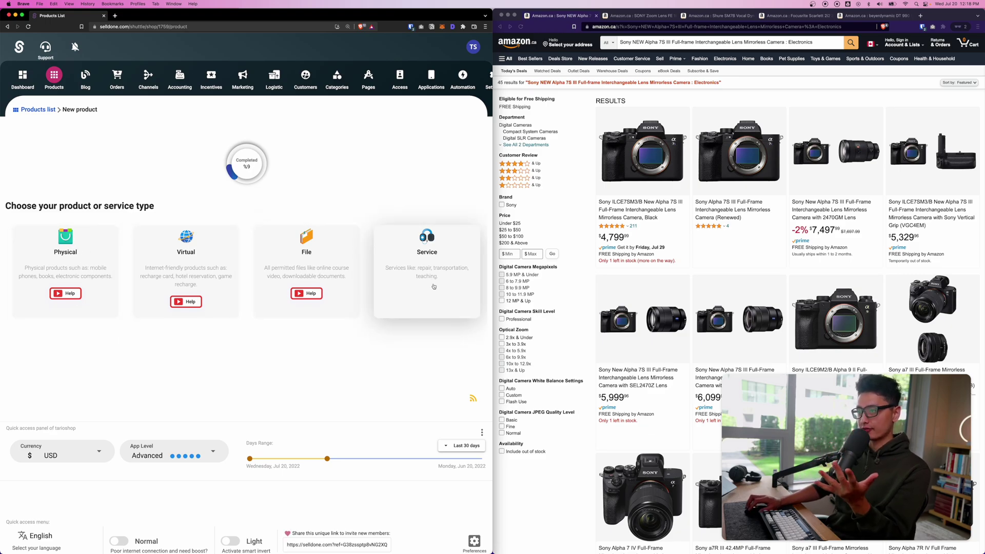
- Make it a physical product in a new Tech Gear category with Default price input
left_click(49, 256)
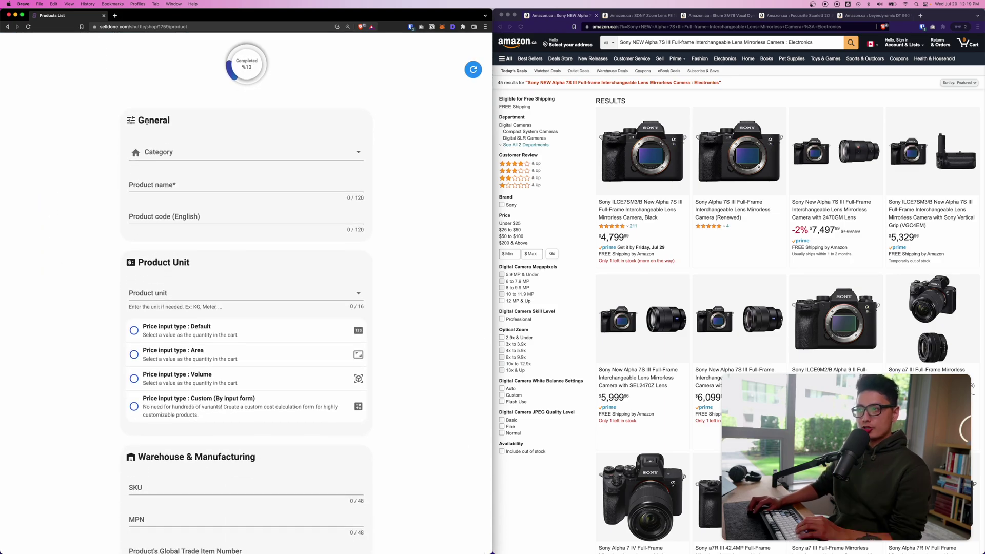
left_click(171, 154)
type("Tech Gear")
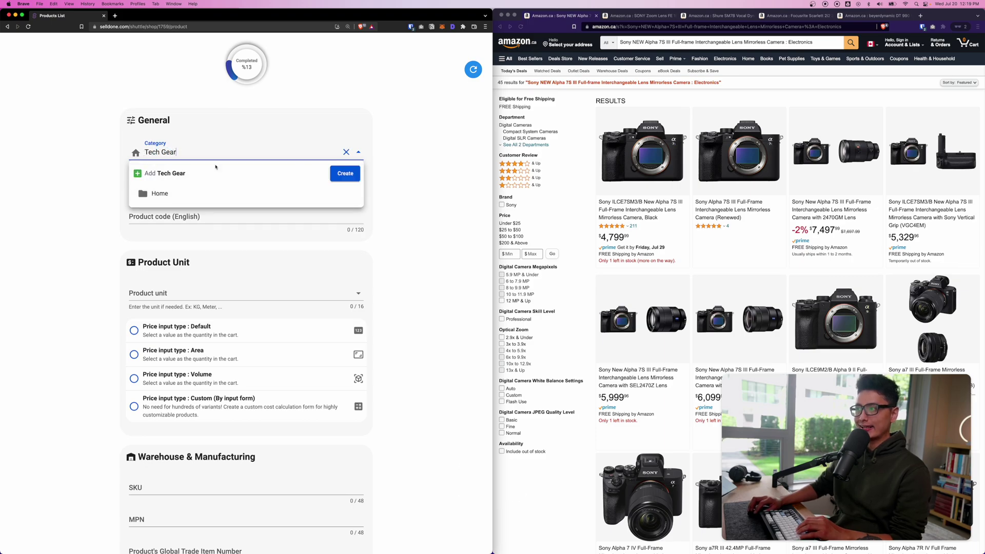
left_click(339, 175)
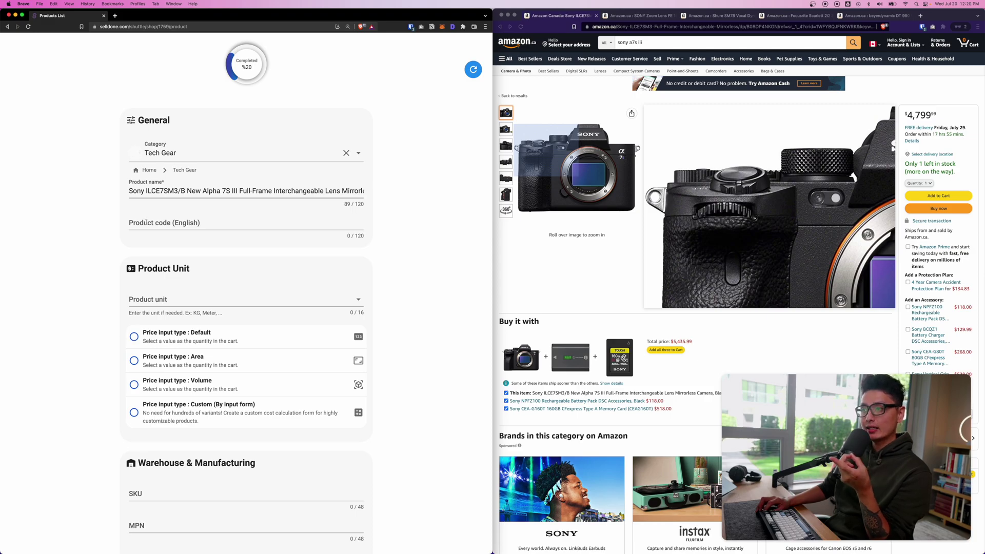
scroll(148, 233, "down", 2)
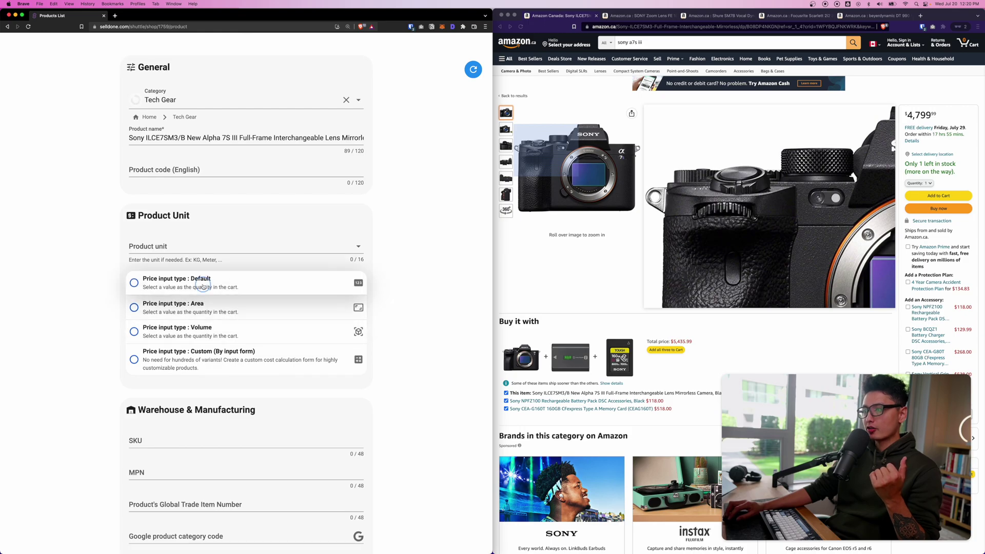
left_click(227, 293)
- Enter Sony as the product's brand
scroll(95, 313, "down", 5)
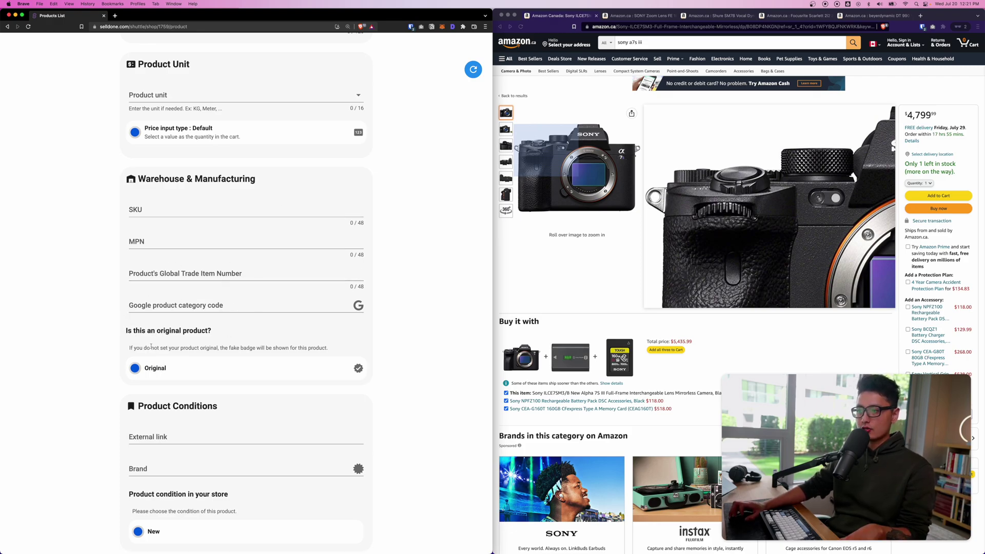
scroll(152, 347, "down", 5)
left_click(79, 164)
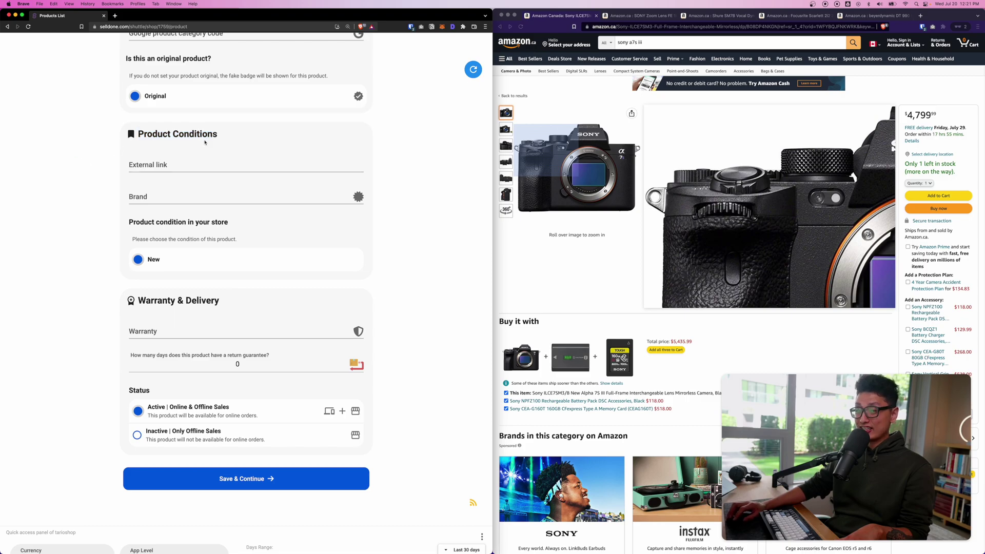
left_click(178, 164)
left_click(169, 203)
type("Sony")
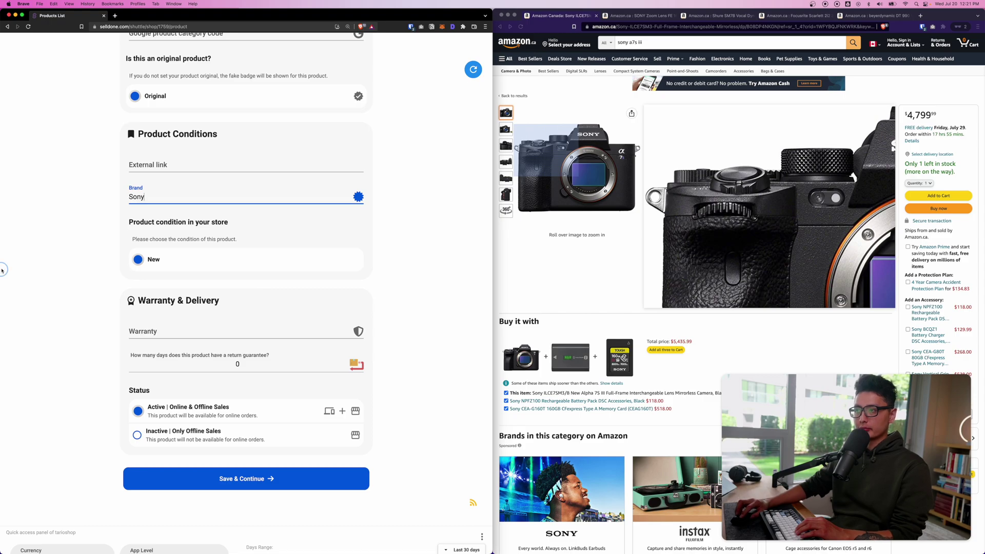
left_click(2, 270)
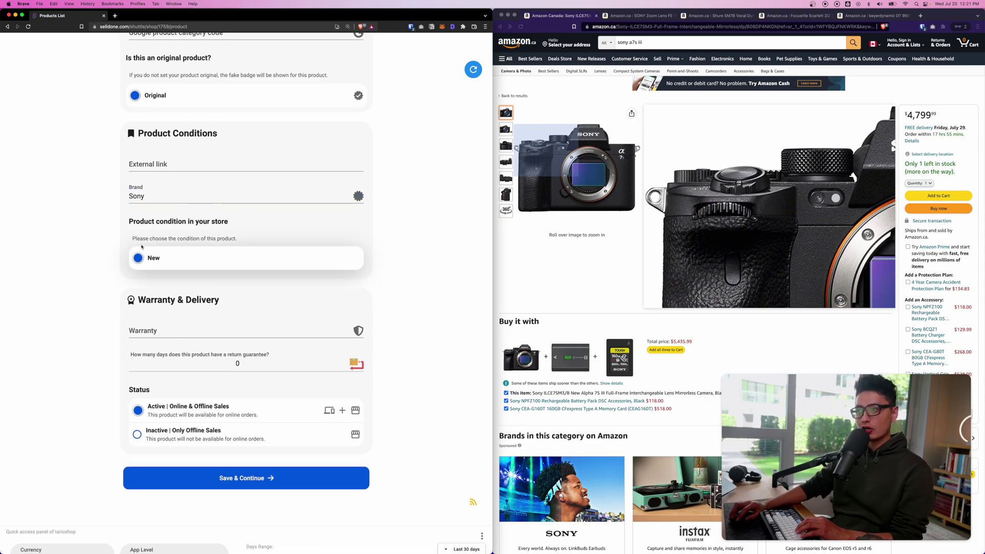
- Add the 30 Day Money Back Guarantee warranty with 30 return days and save
scroll(145, 260, "down", 3)
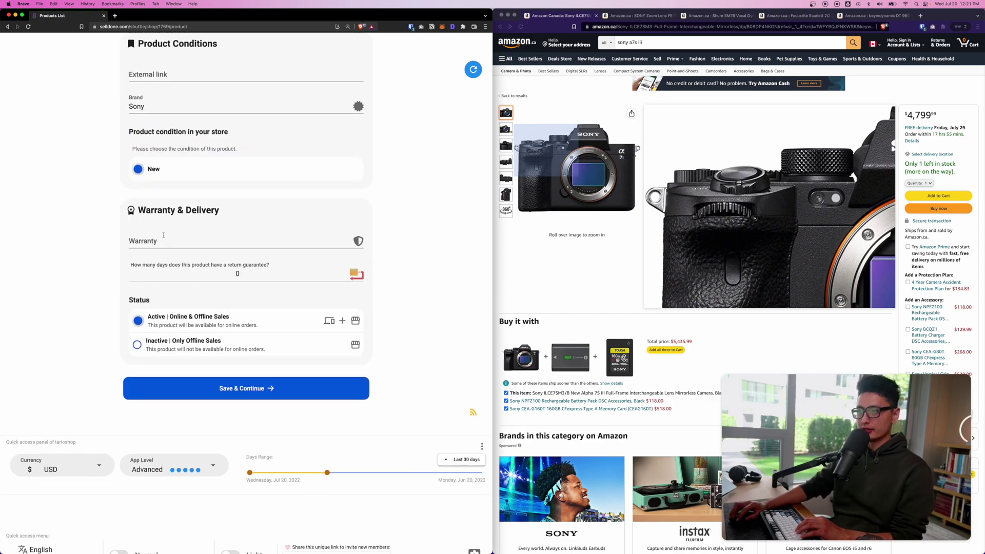
left_click(160, 238)
type("30 Day Money Back Guarantee")
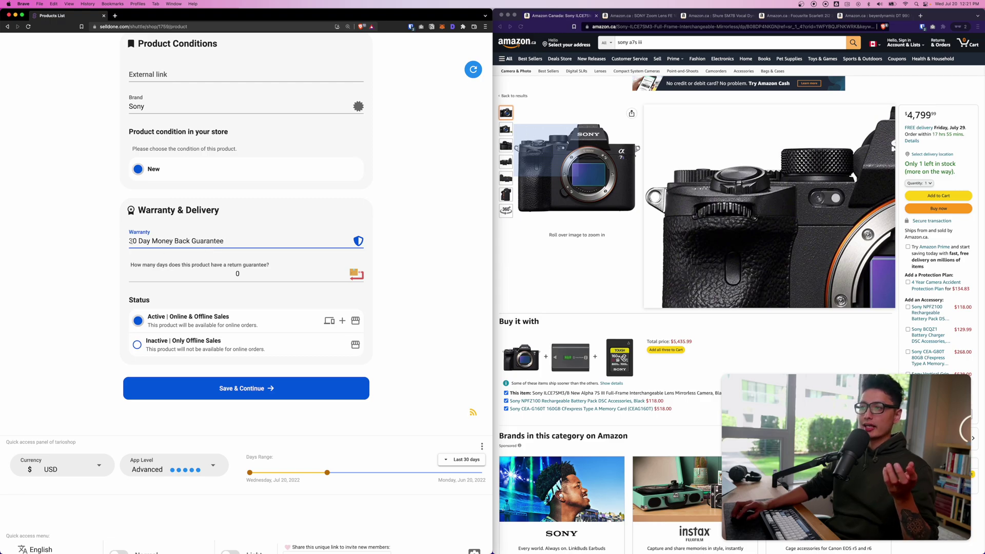
left_click(171, 272)
type("3")
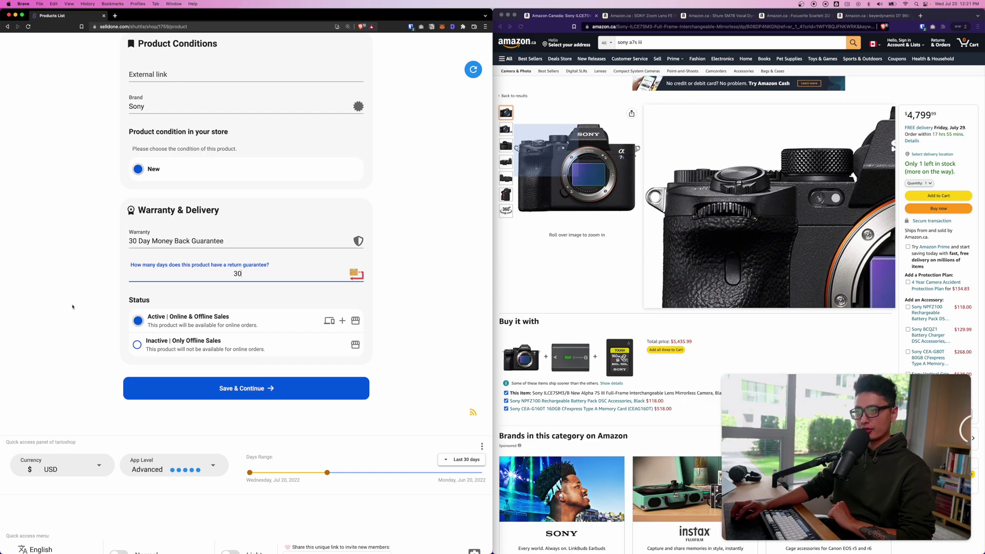
left_click(179, 333)
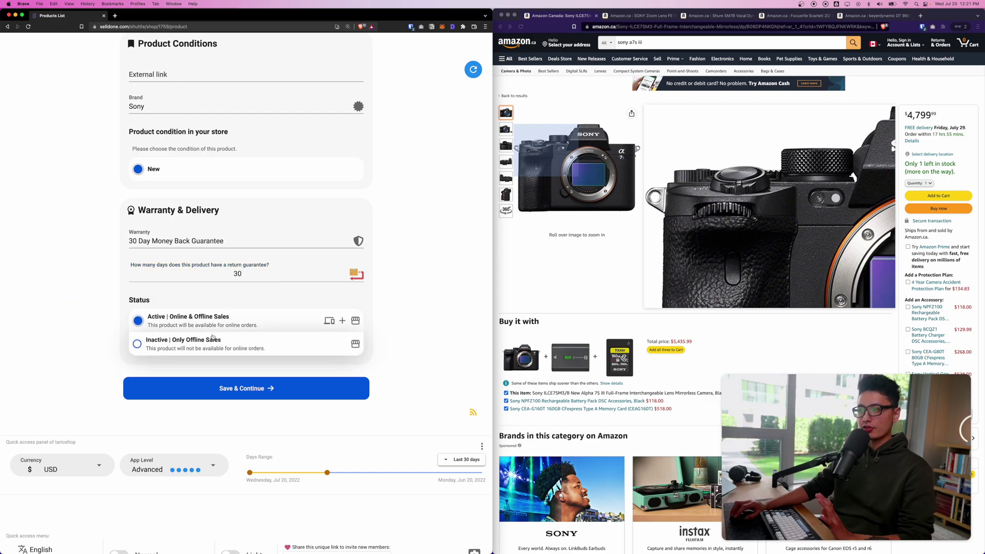
left_click(248, 390)
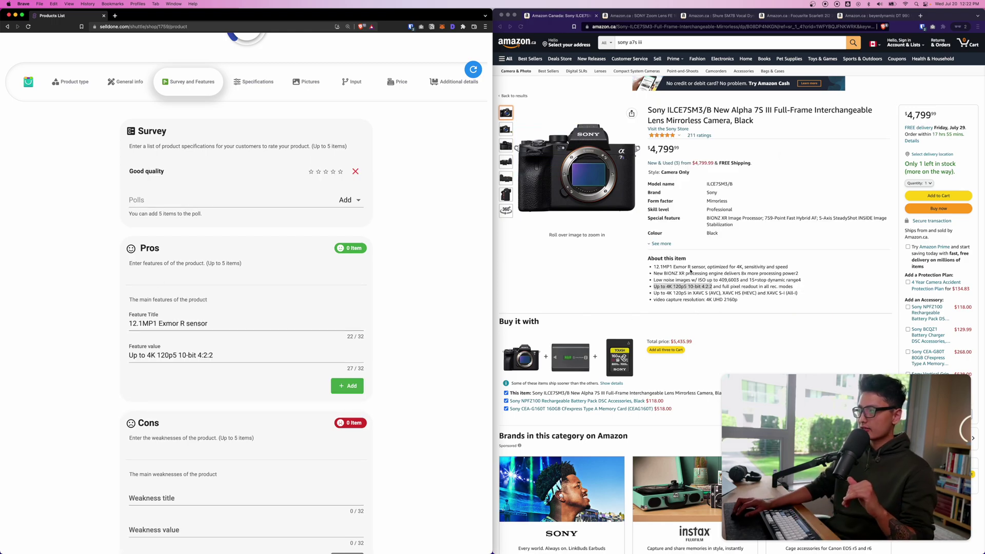
- Copy the six About this item bullets from the Amazon product page
left_click(665, 277)
left_click_drag(654, 266, 751, 298)
left_click(104, 311)
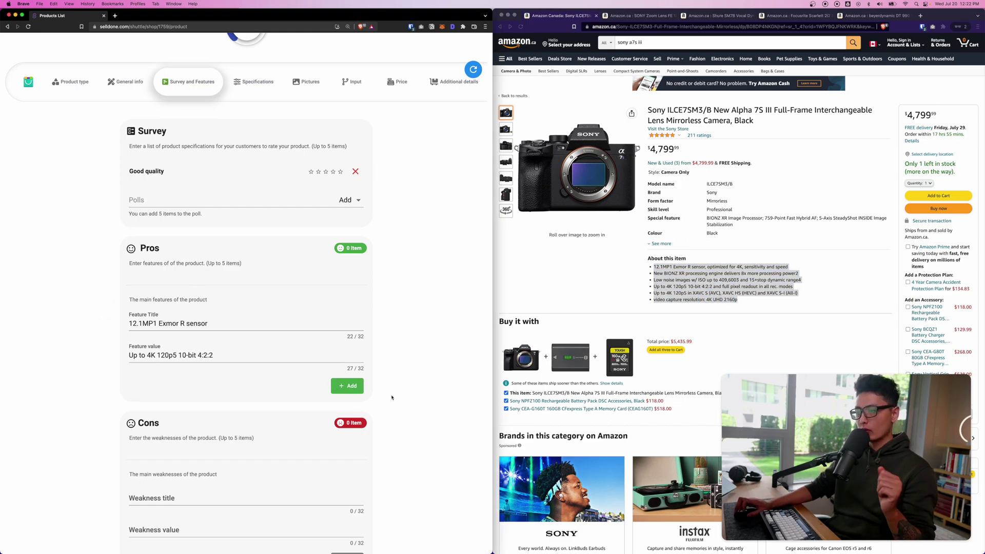
- Set product badges to Auto instead of Custom
scroll(392, 398, "down", 7)
left_click(165, 291)
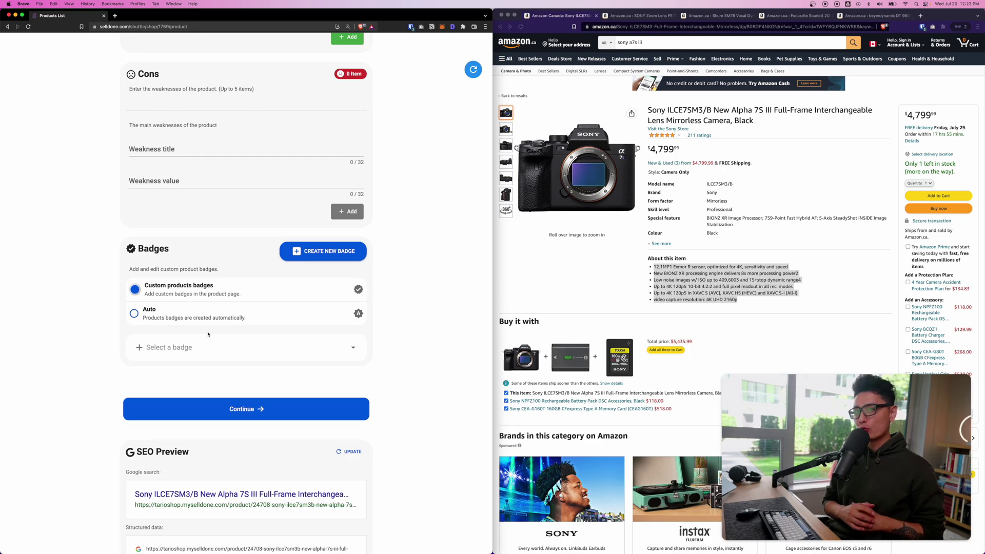
left_click(161, 312)
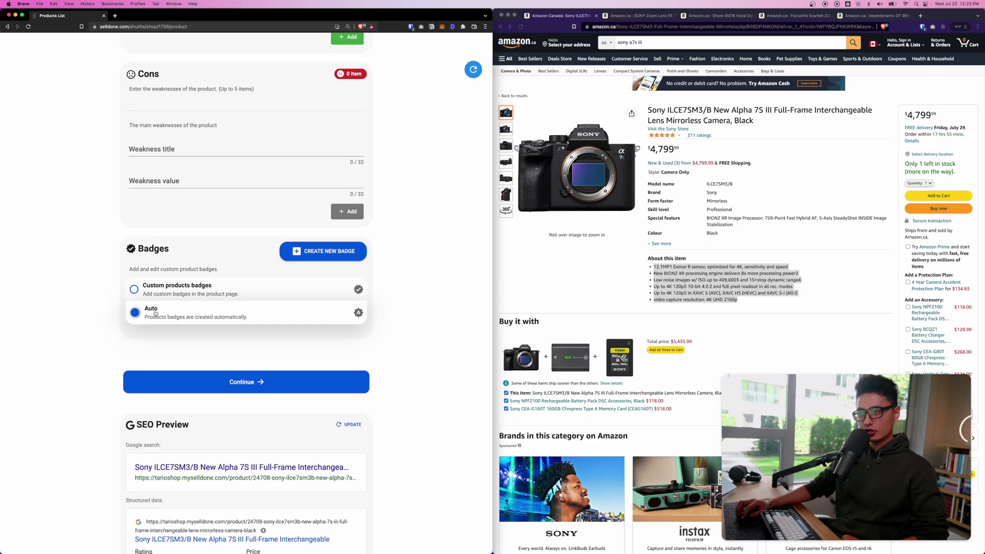
scroll(237, 342, "down", 1)
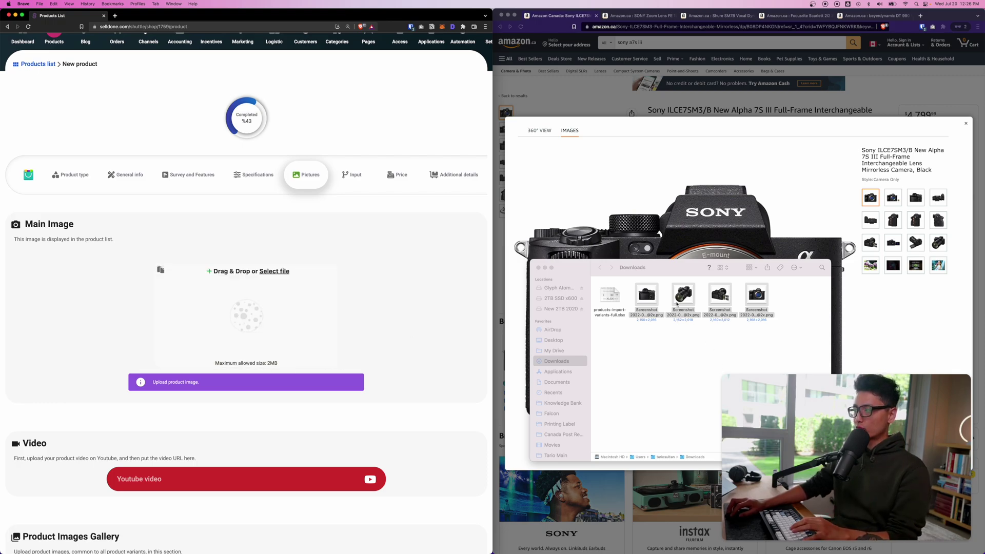
- Upload the camera screenshot as the main image and turn on White Background
left_click_drag(634, 339, 775, 277)
key("super+Tab")
left_click_drag(608, 326, 246, 312)
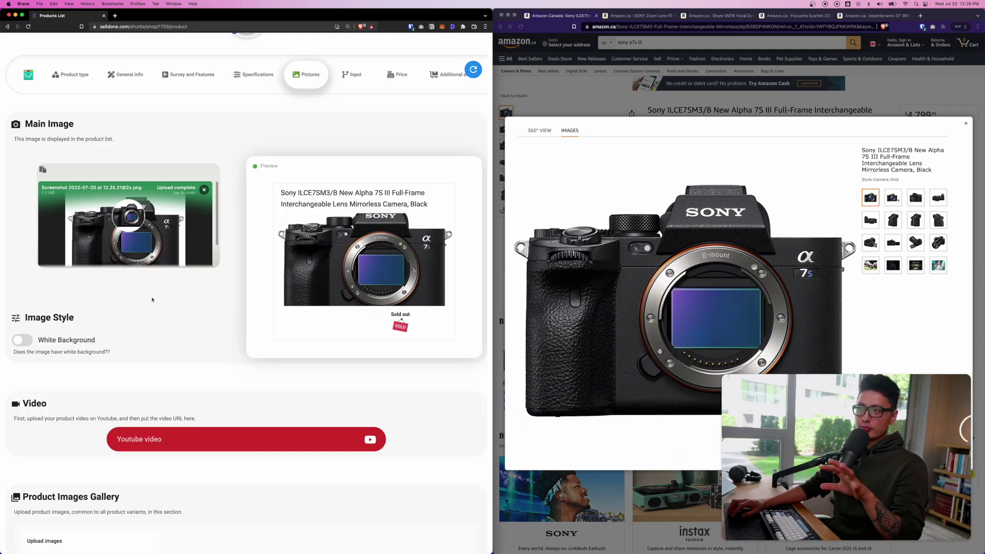
left_click(22, 339)
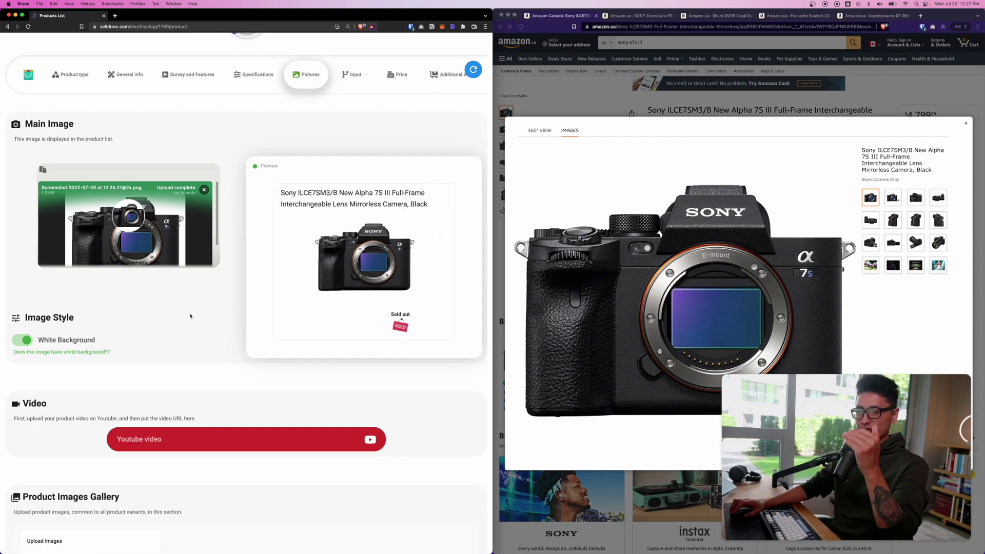
scroll(193, 314, "down", 5)
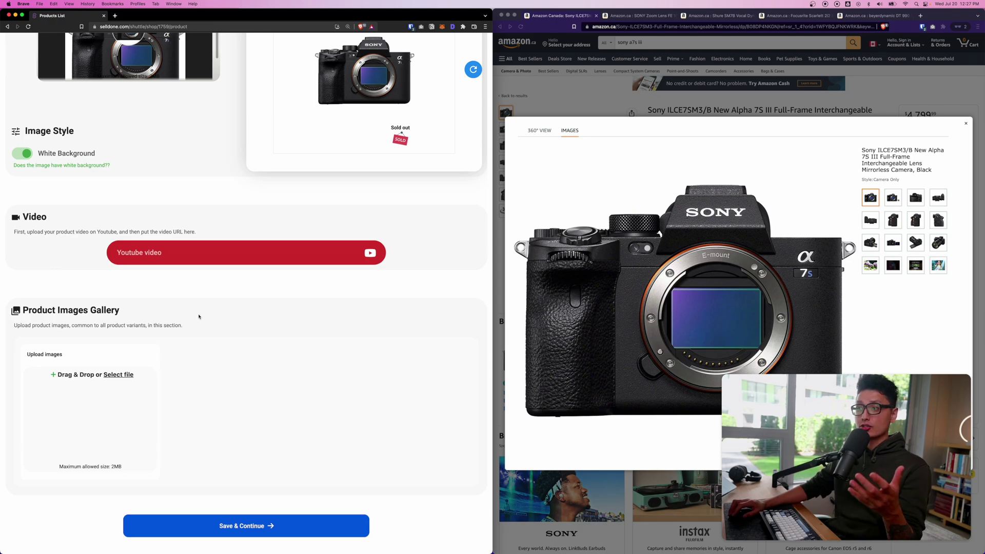
left_click(196, 255)
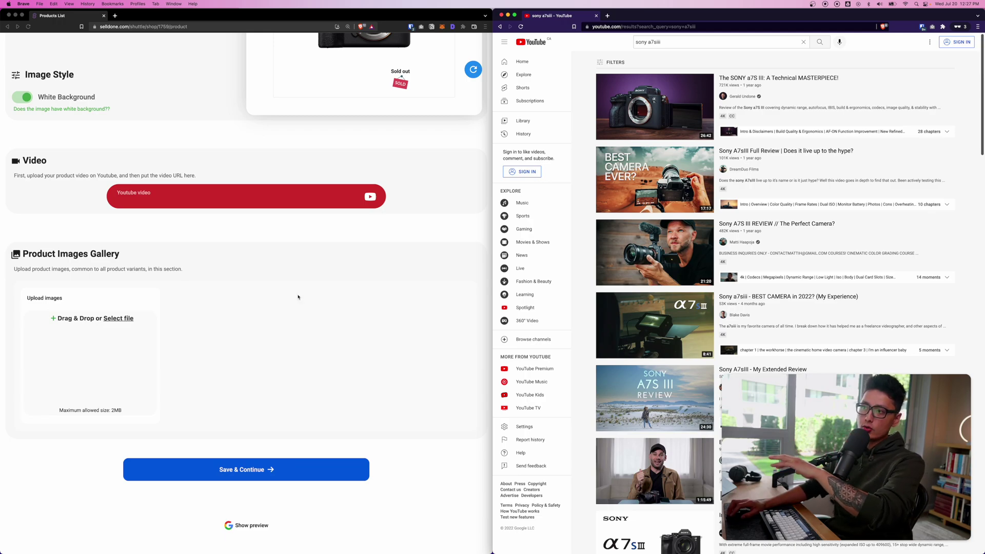
- Paste the camera's YouTube review link into the product's Youtube video field
left_click(267, 199)
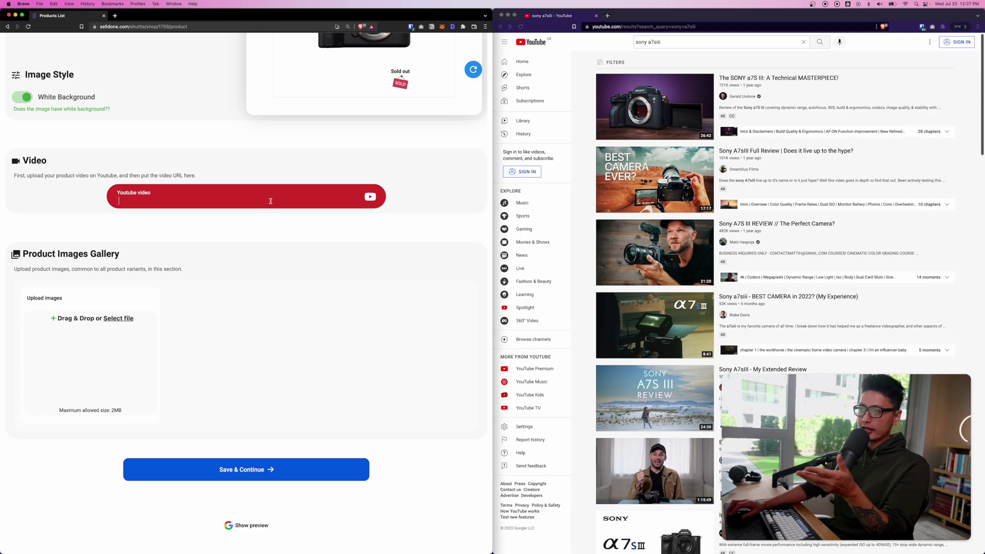
key("super+w")
type("https://www.youtube.com/watch?v=AG79FkN7EPk")
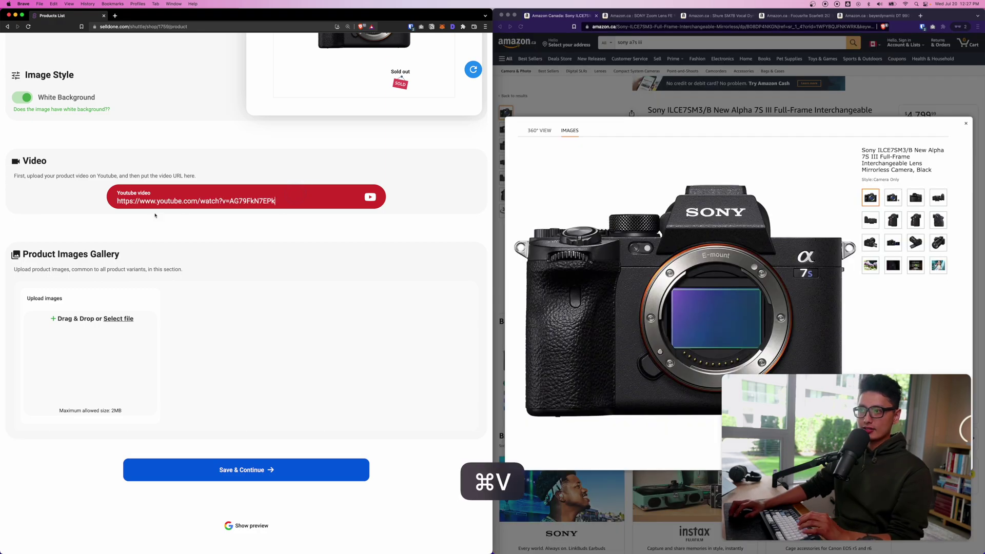
- Upload three screenshot files from the downloads folder to the Product Images Gallery
scroll(256, 215, "down", 2)
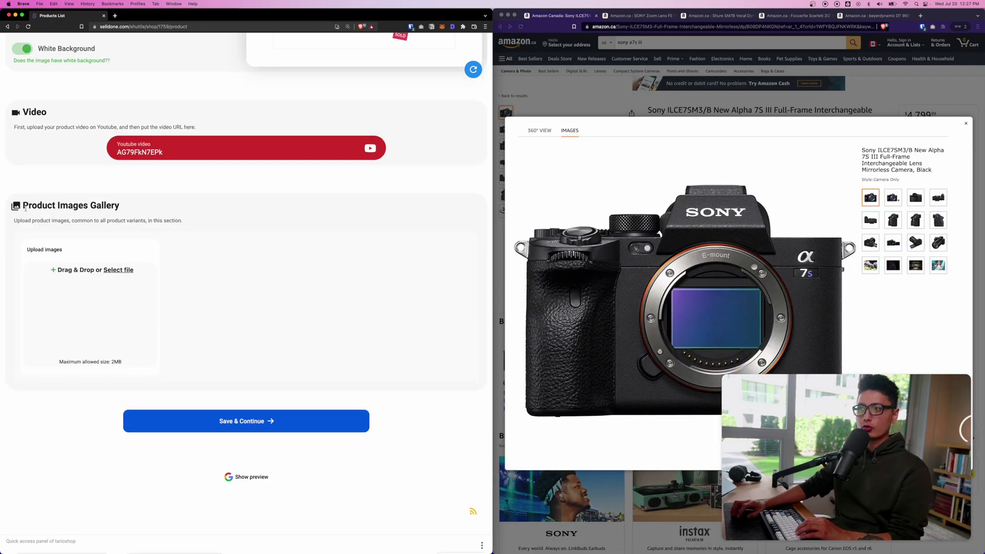
key("super+Tab")
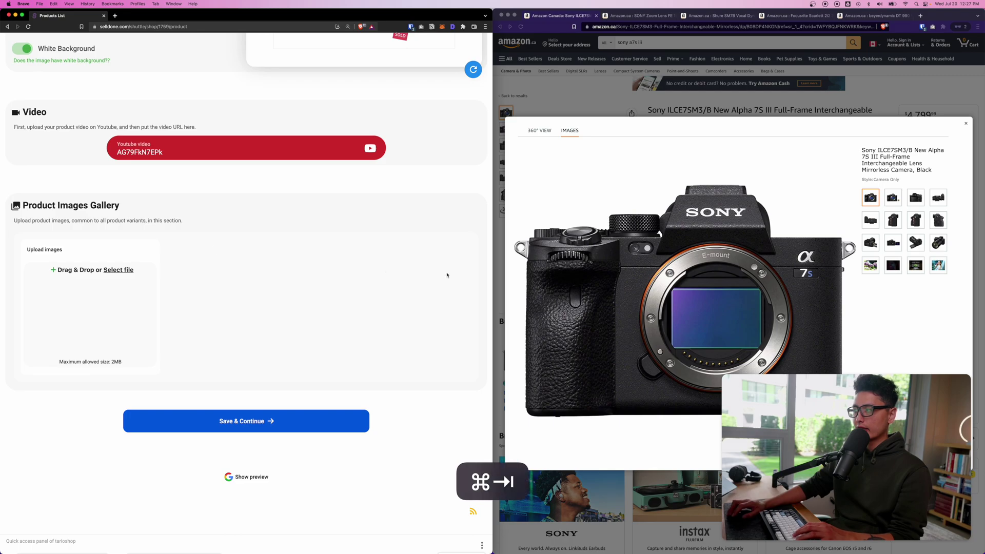
left_click_drag(657, 337, 732, 310)
left_click_drag(644, 297, 98, 307)
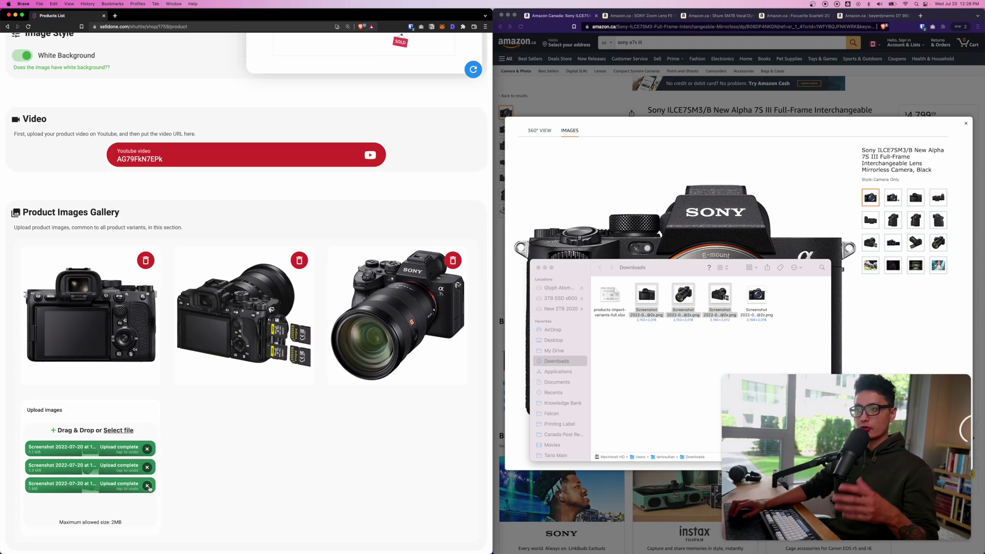
scroll(236, 462, "down", 10)
- Save the pictures and move on to the Input Form Of Buyer Information step
left_click(236, 474)
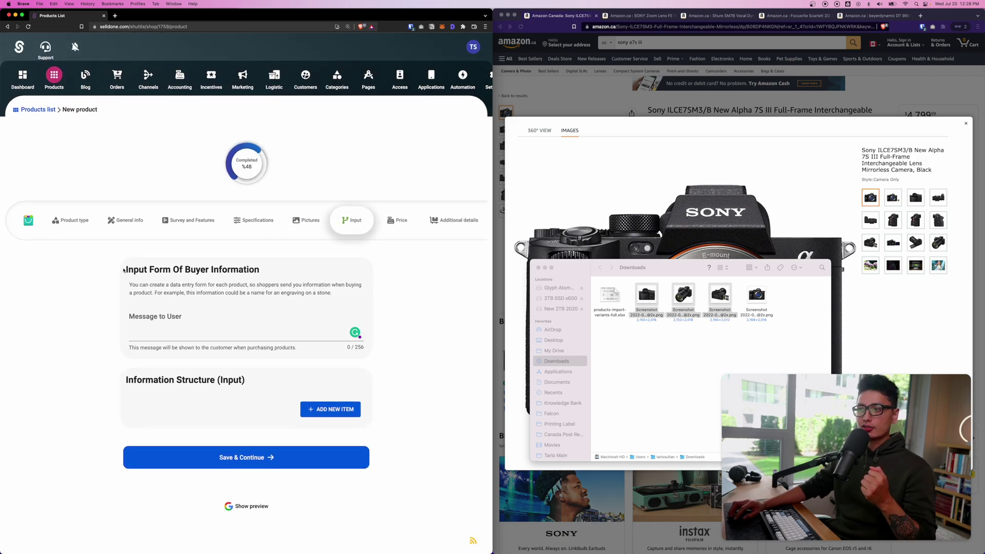
left_click_drag(123, 269, 314, 265)
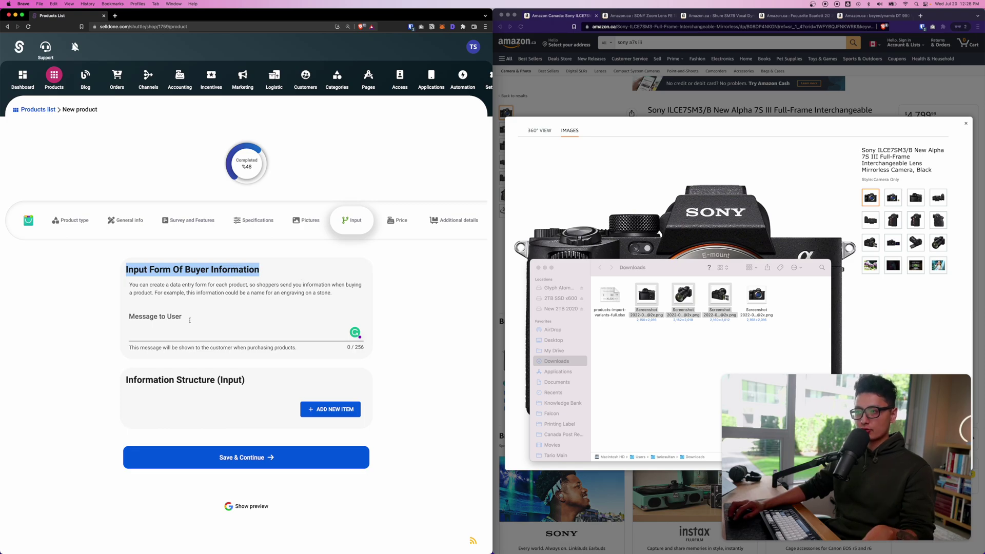
left_click(159, 336)
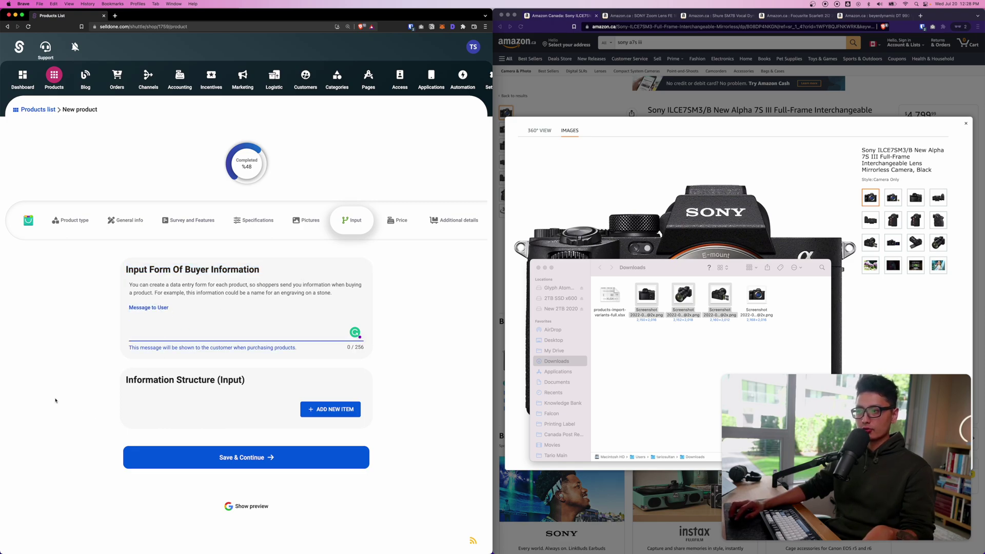
- Enter the Amazon price $4,799 and a 50 discount, checking the final $4,749 price
left_click(251, 464)
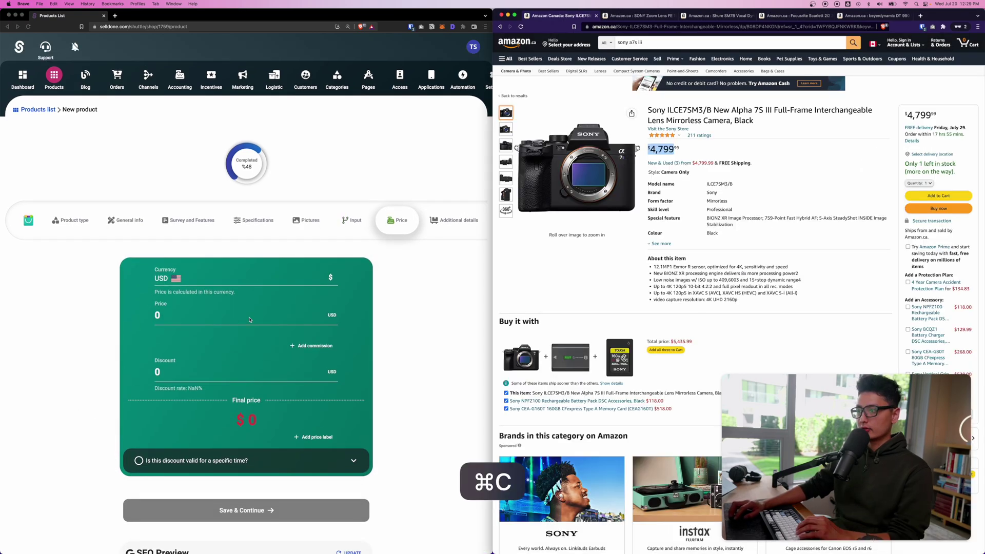
left_click(246, 321)
type("$4,799")
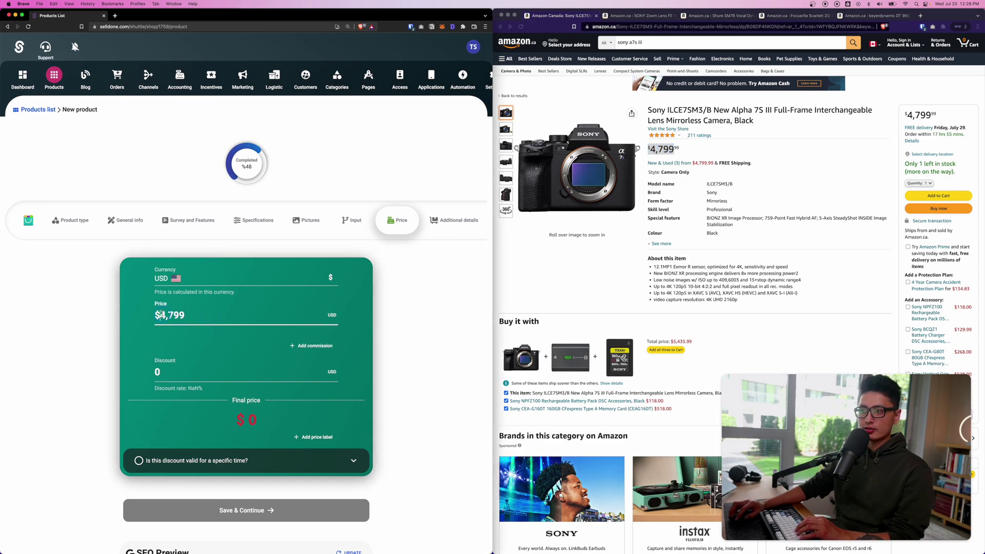
left_click(224, 370)
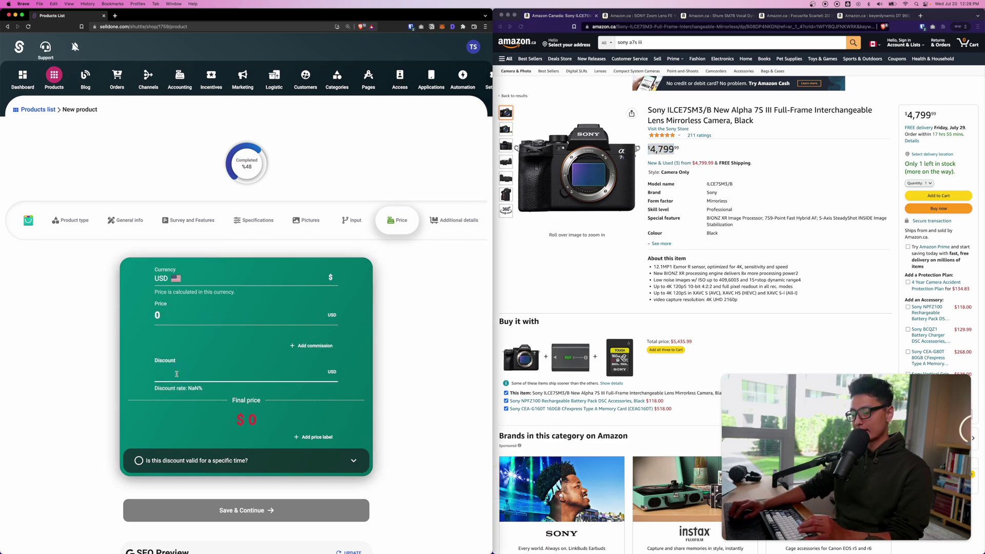
type("50")
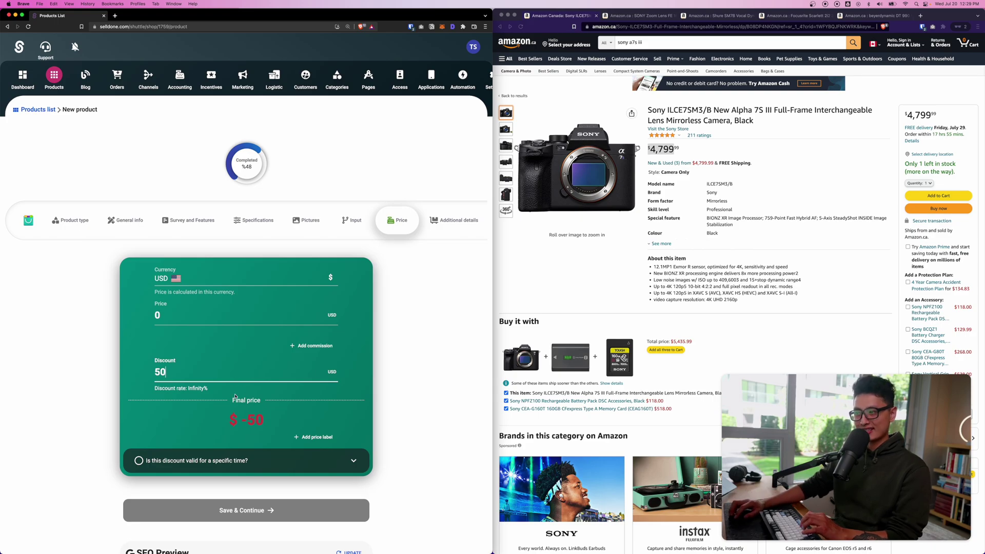
scroll(239, 412, "down", 2)
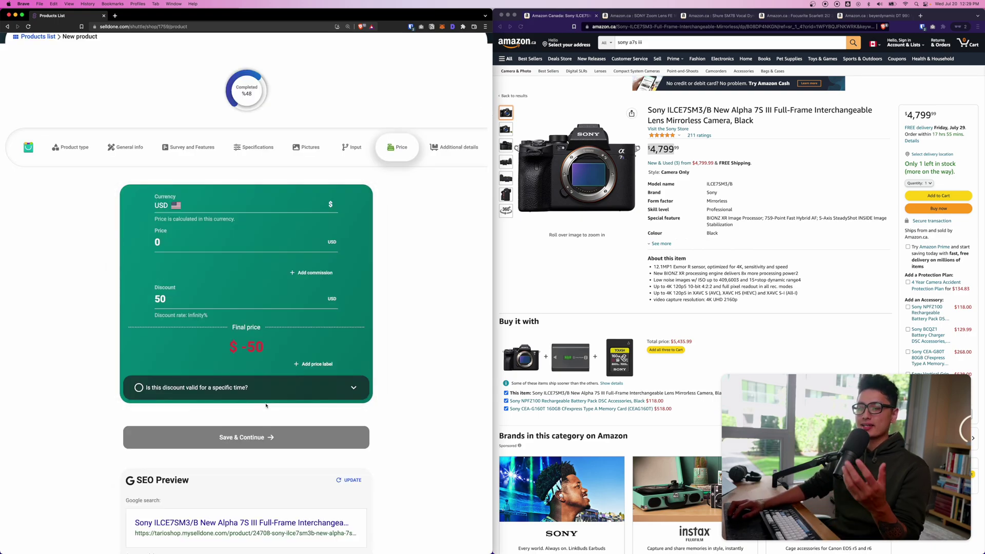
left_click(354, 387)
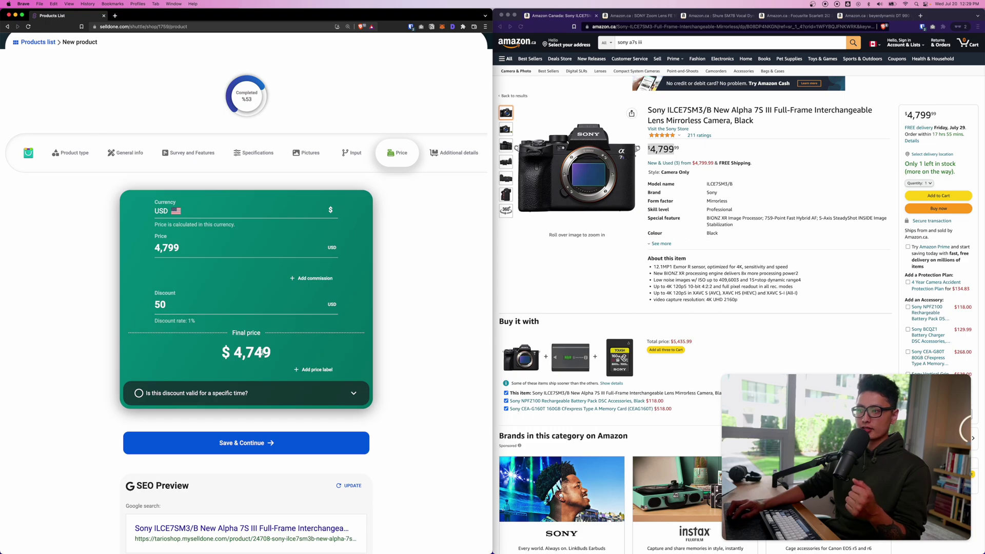
scroll(261, 352, "down", 5)
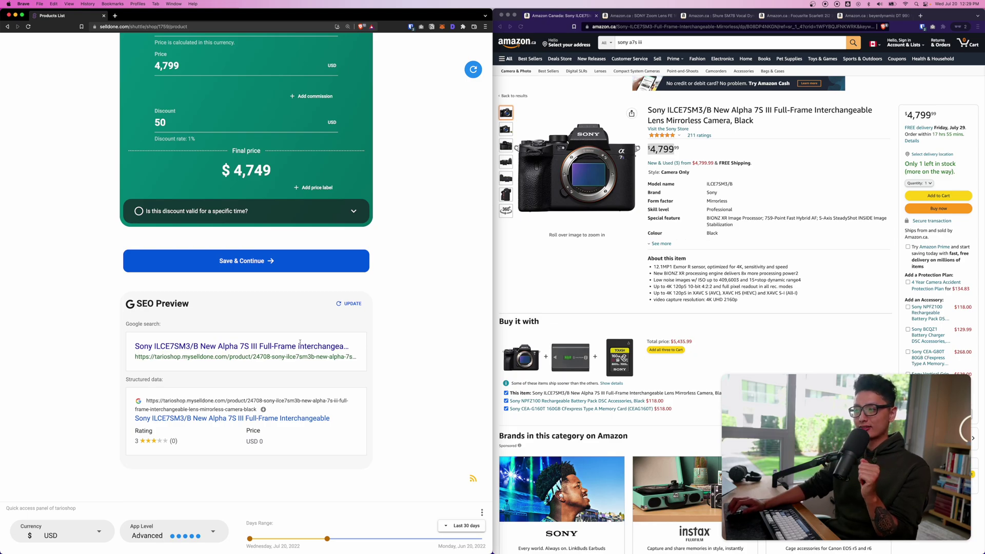
scroll(300, 343, "up", 2)
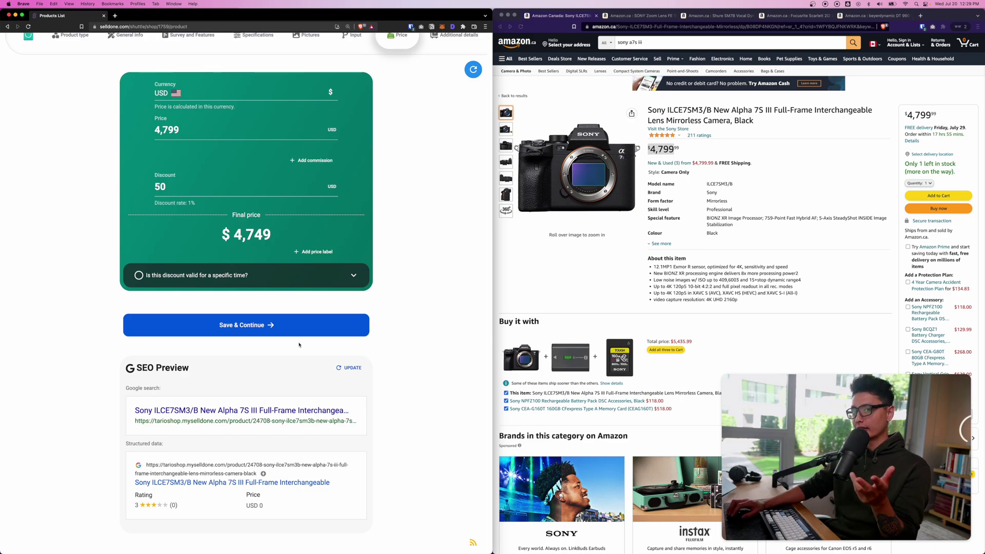
scroll(299, 345, "up", 2)
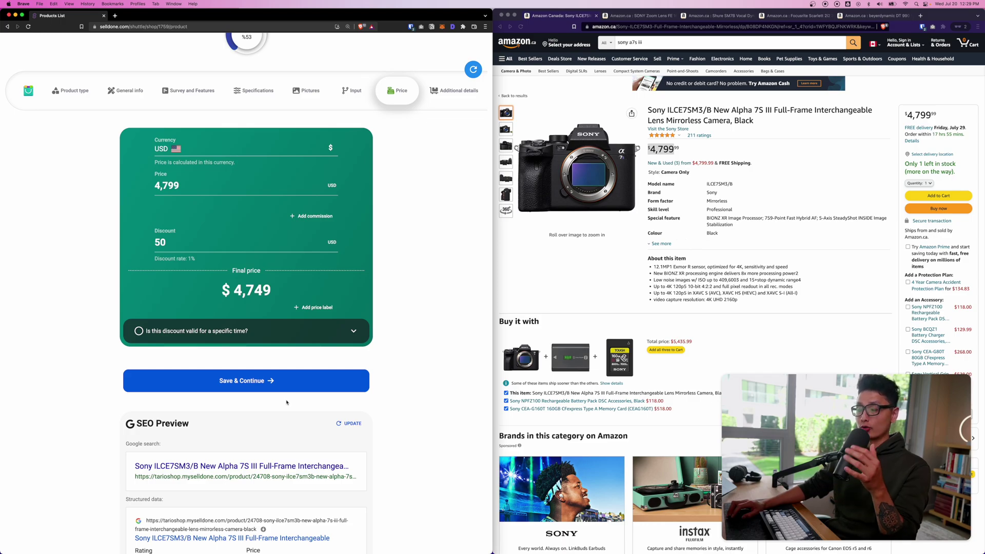
- Save the pricing and set the package weight to 1 kg
left_click(264, 380)
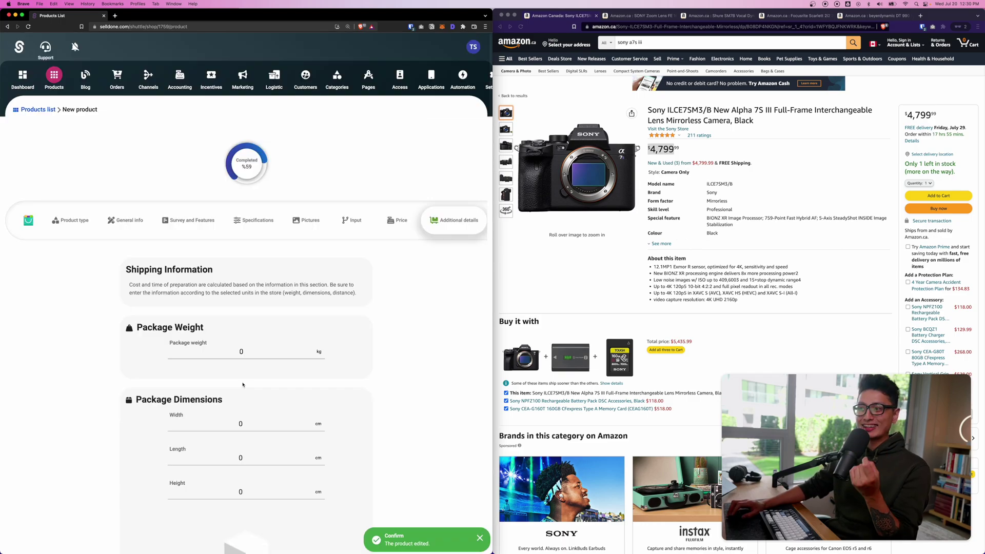
left_click(224, 351)
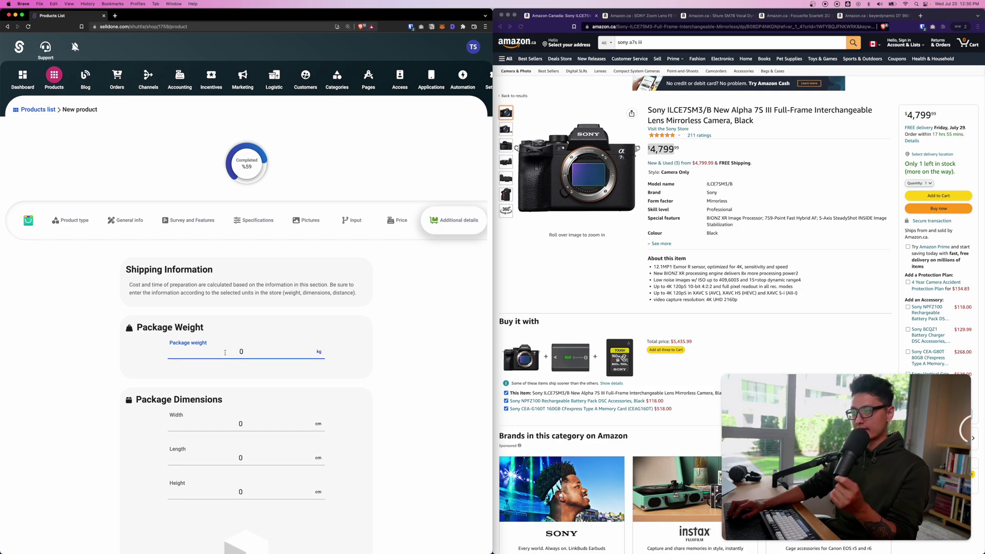
type("1")
left_click(72, 379)
- Set the preparation time to 1 Day (24 hours), moving past Instant and 8 Hours
scroll(171, 309, "down", 6)
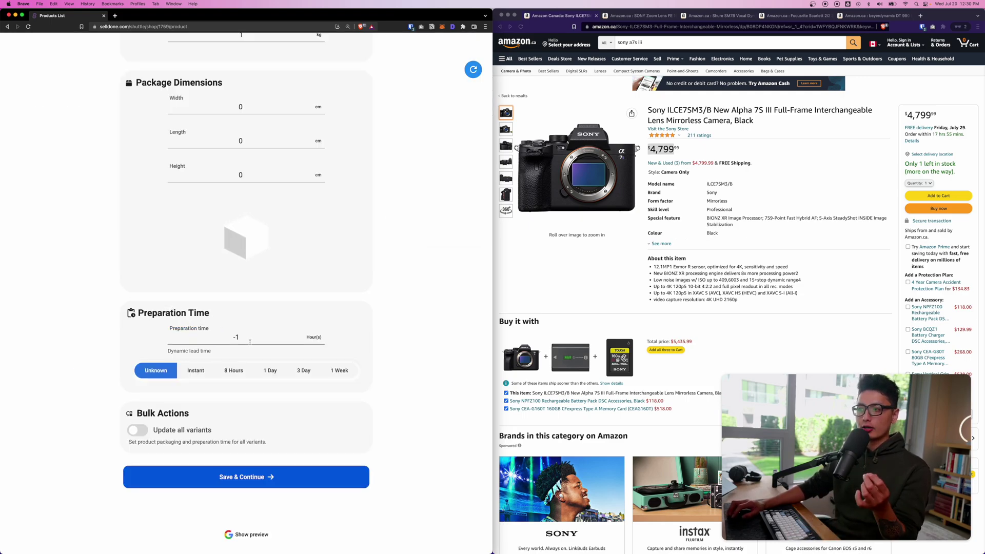
left_click(195, 370)
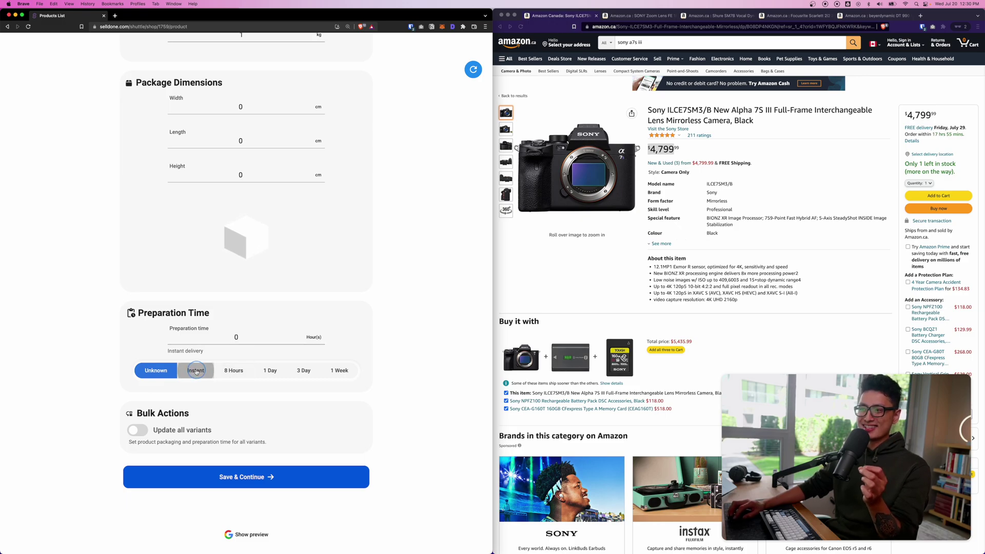
left_click(233, 375)
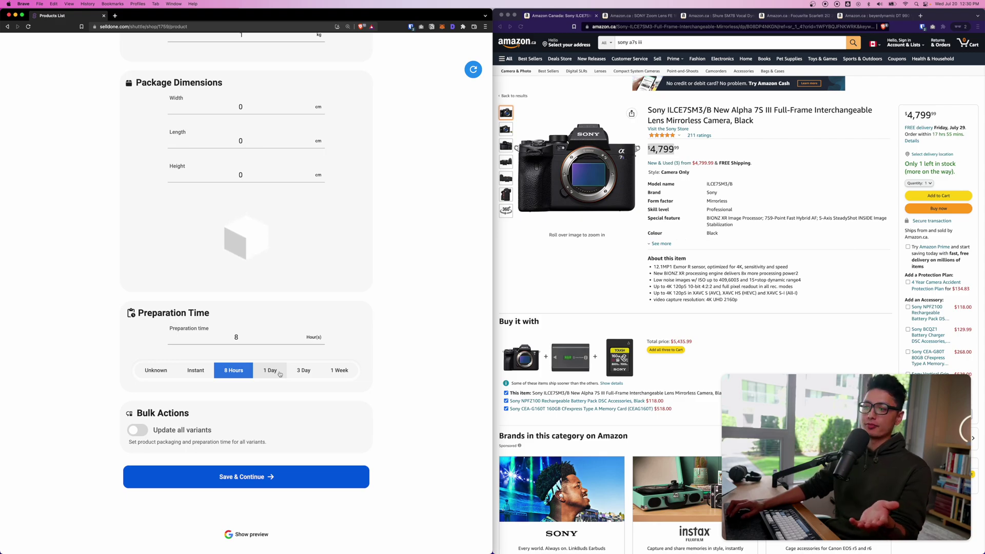
left_click(279, 372)
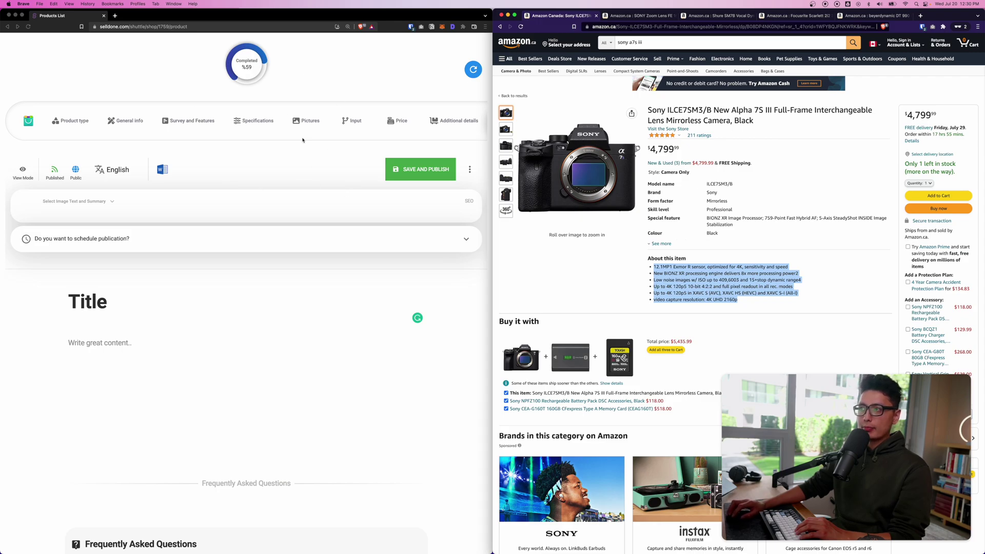
- Expand the SEO image text, page title and summary settings of the description
scroll(298, 150, "up", 3)
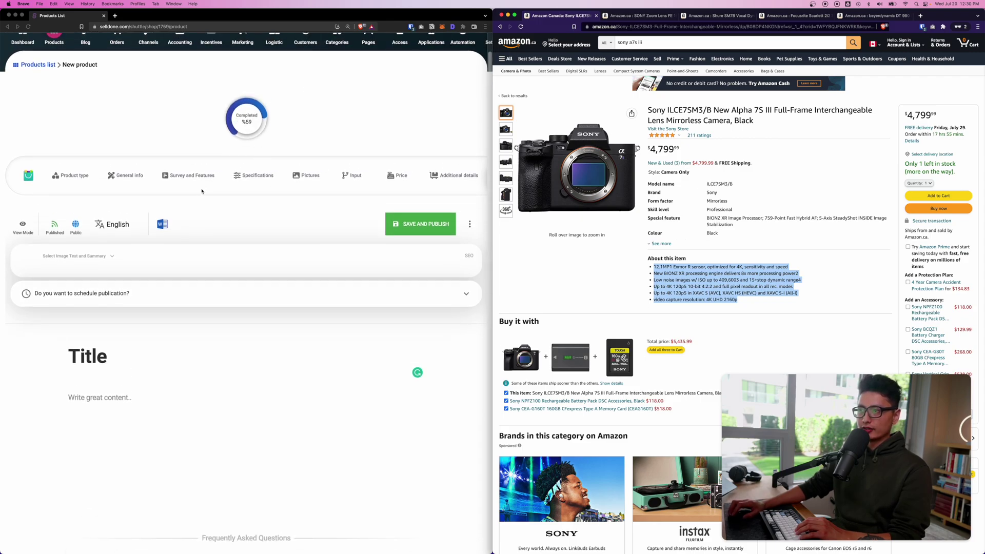
scroll(201, 191, "down", 2)
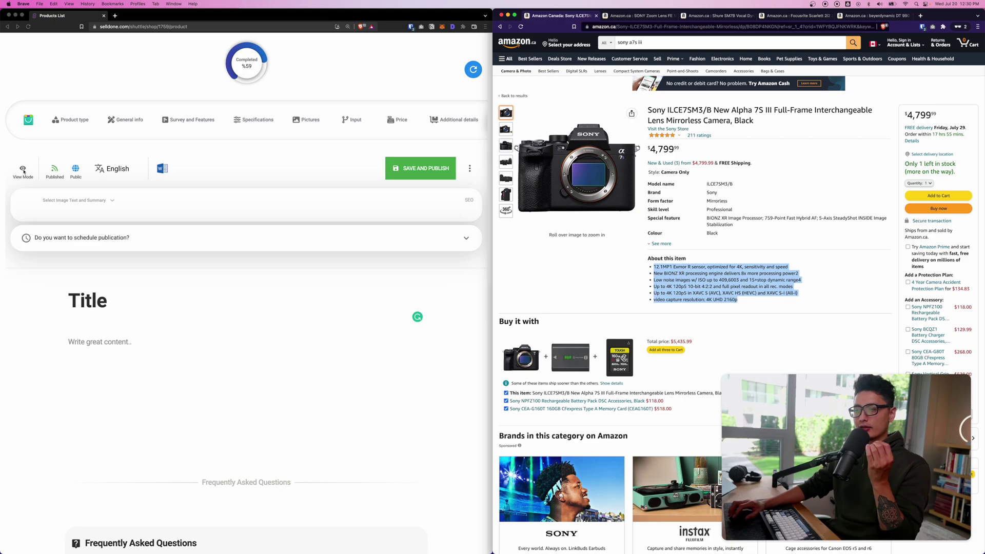
left_click(22, 196)
left_click(22, 196)
left_click(87, 200)
- Open the publication scheduling options and review the completed description with its FAQ
left_click(104, 367)
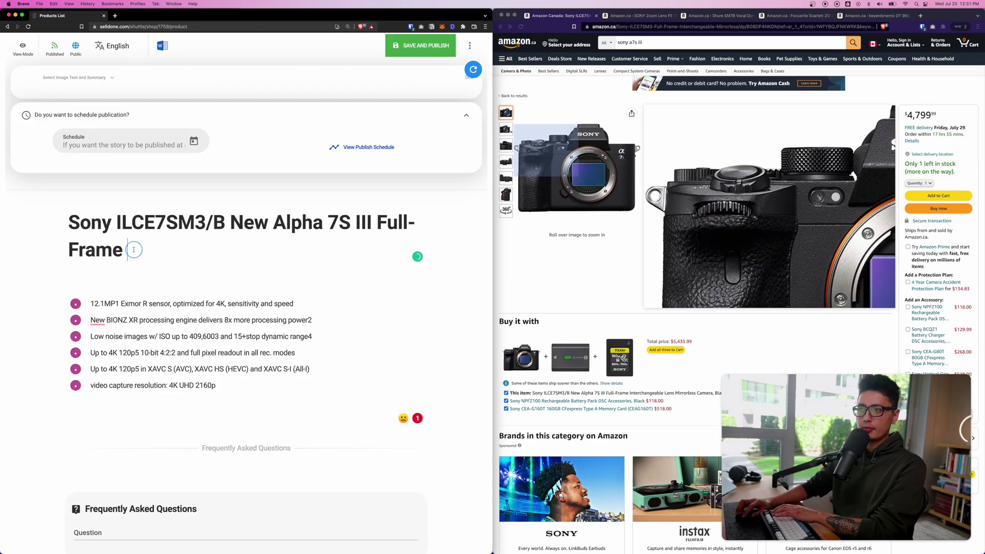
scroll(132, 398, "down", 5)
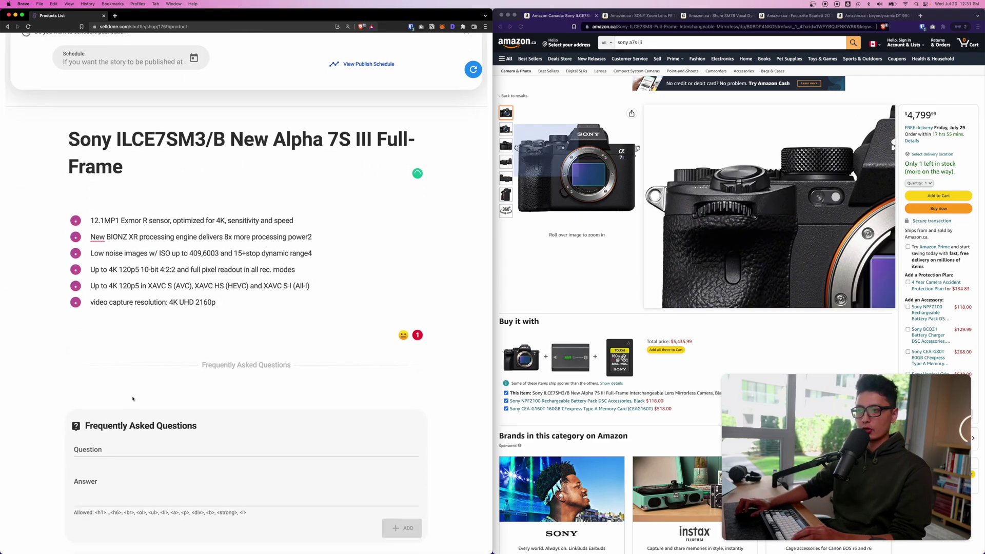
scroll(132, 398, "down", 5)
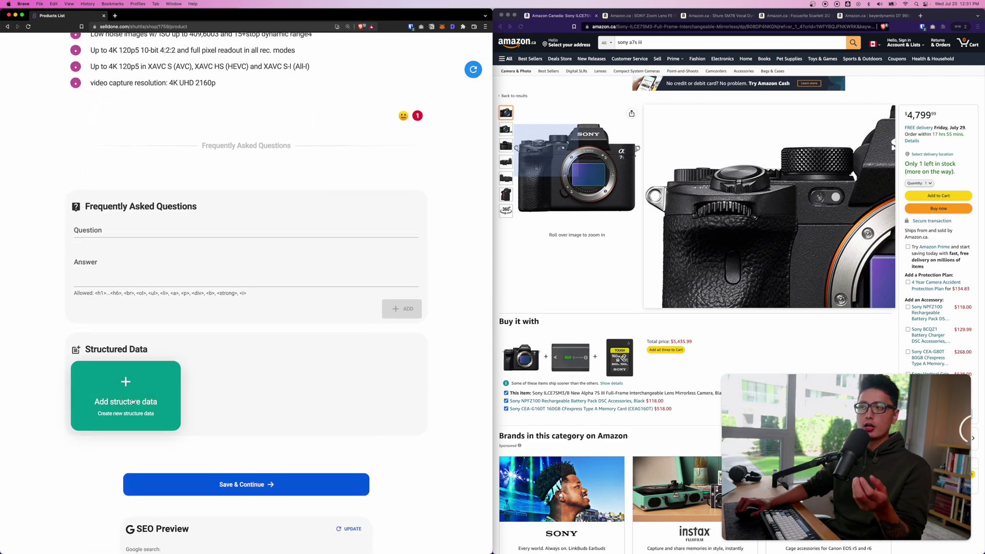
scroll(647, 368, "down", 20)
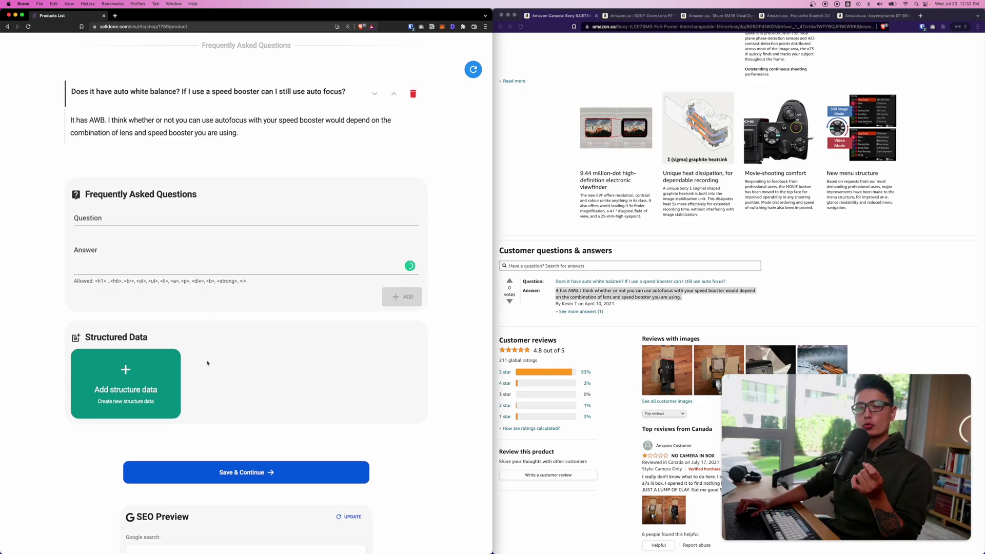
- Open the Structures dialog for structured data, compare with the Amazon page, and close it unused
left_click(179, 397)
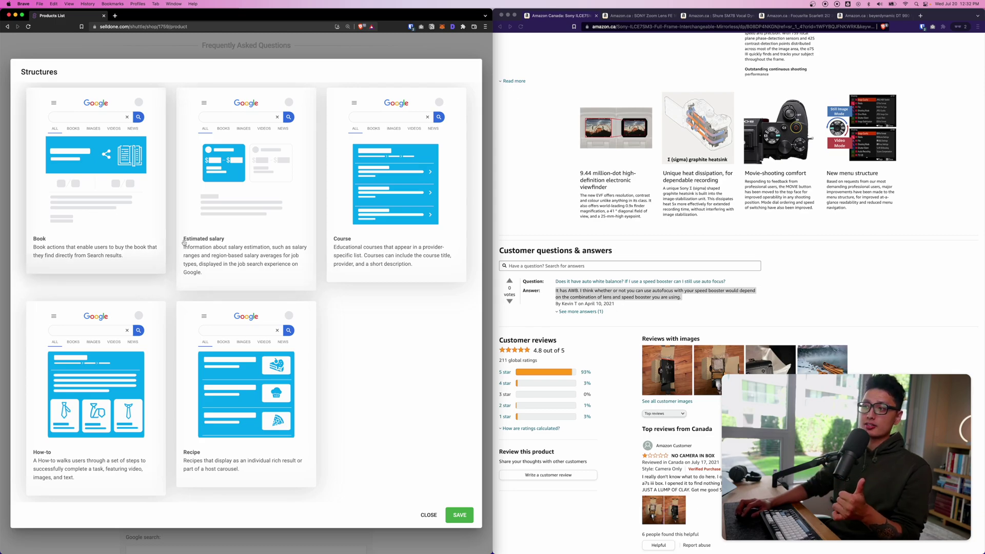
left_click(938, 13)
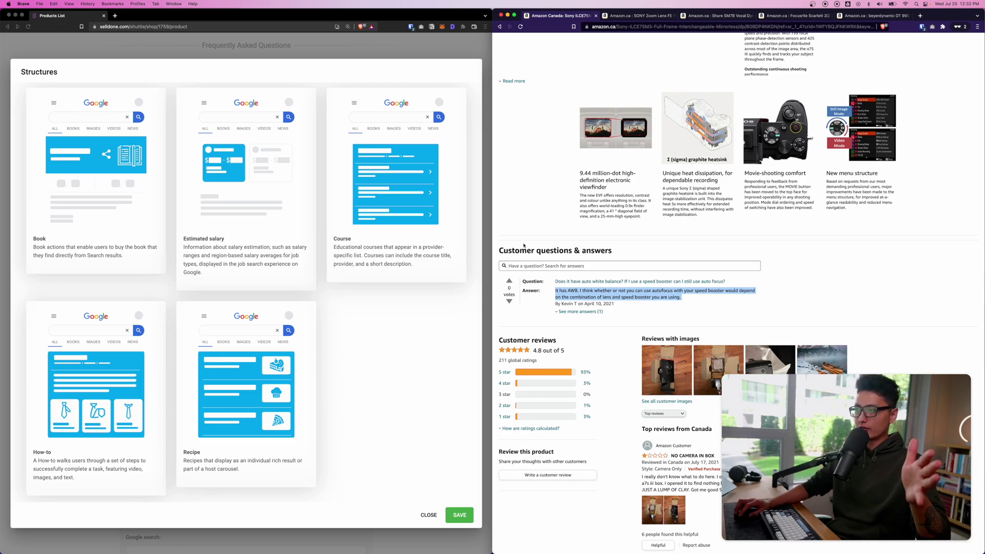
left_click(418, 237)
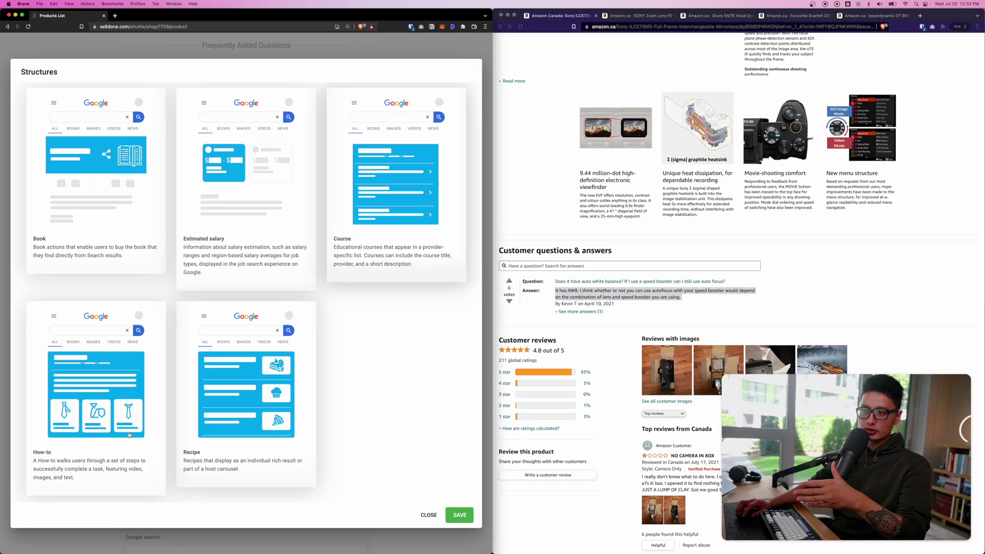
key("Escape")
scroll(423, 446, "down", 3)
- Save the description, set the stock count to 4, finish, and open the storefront product URL
left_click(225, 395)
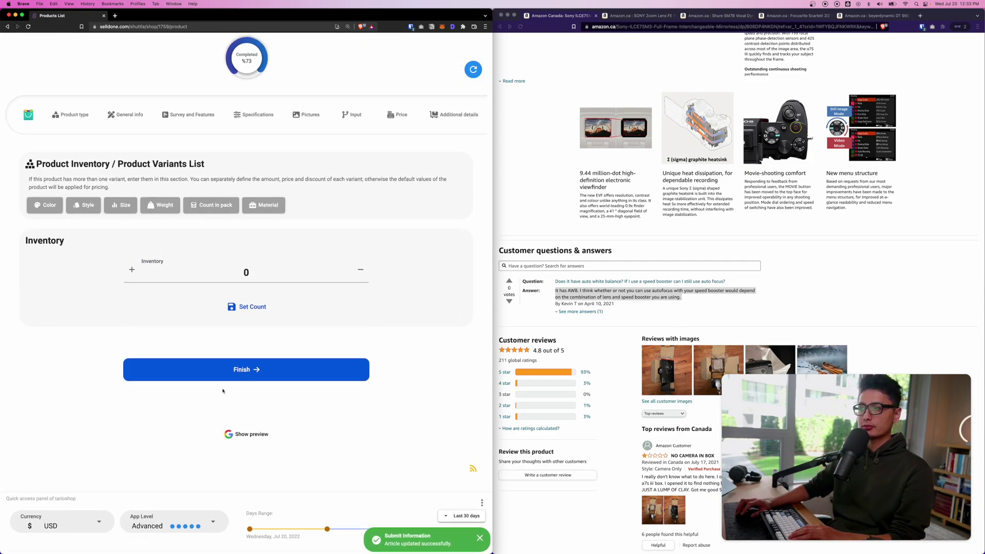
left_click(238, 315)
left_click(252, 377)
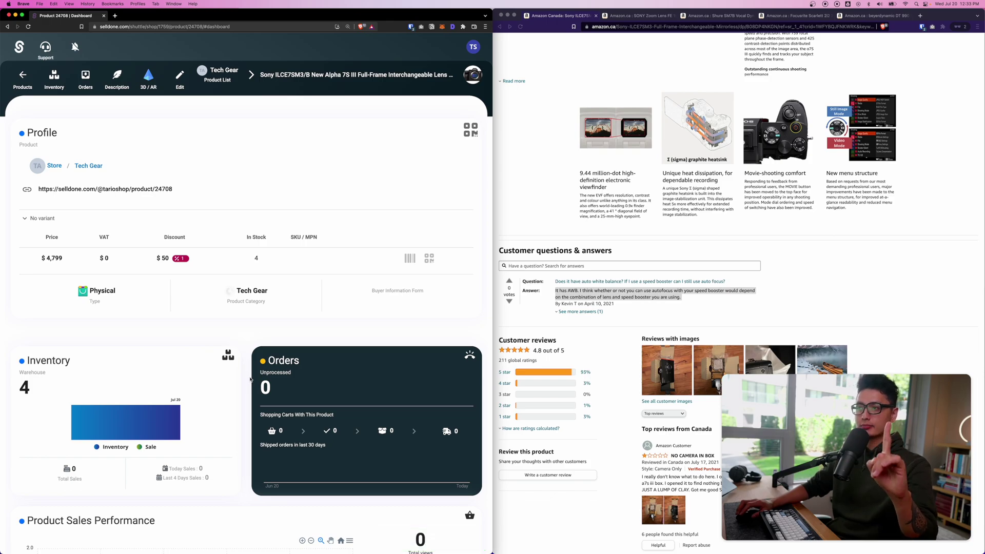
scroll(165, 267, "down", 2)
left_click(82, 140, "super")
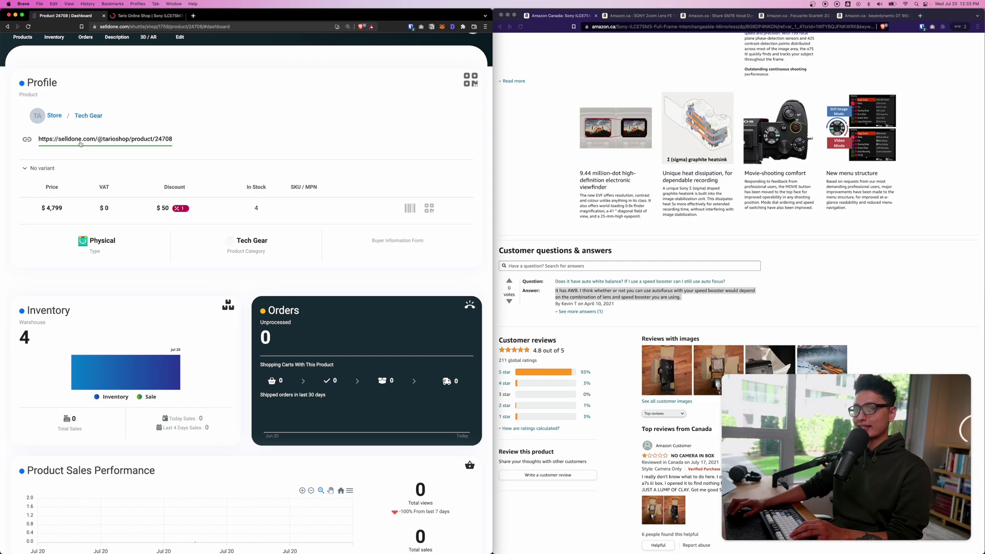
- Reload the storefront page and add the Sony Alpha 7S III to the compare list
key("super+2")
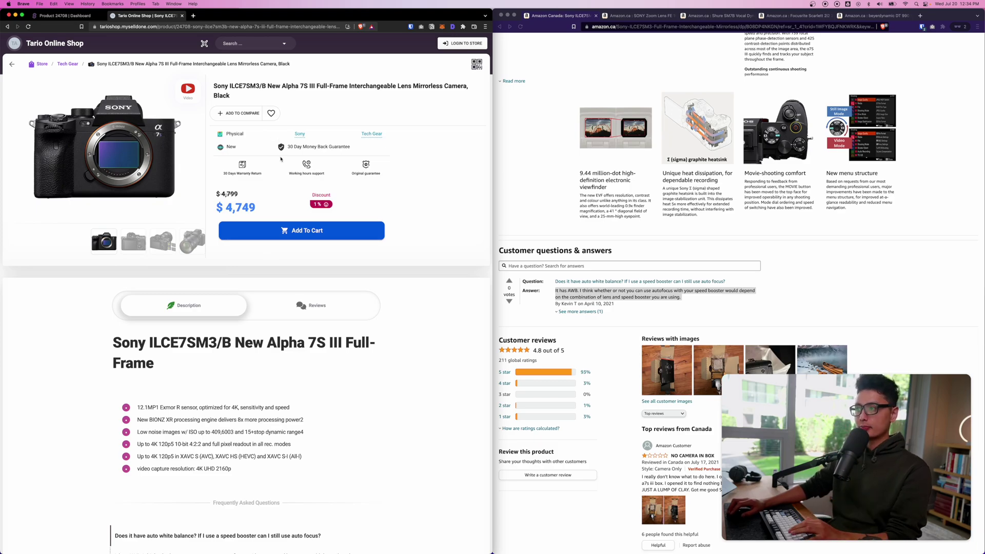
key("super+r")
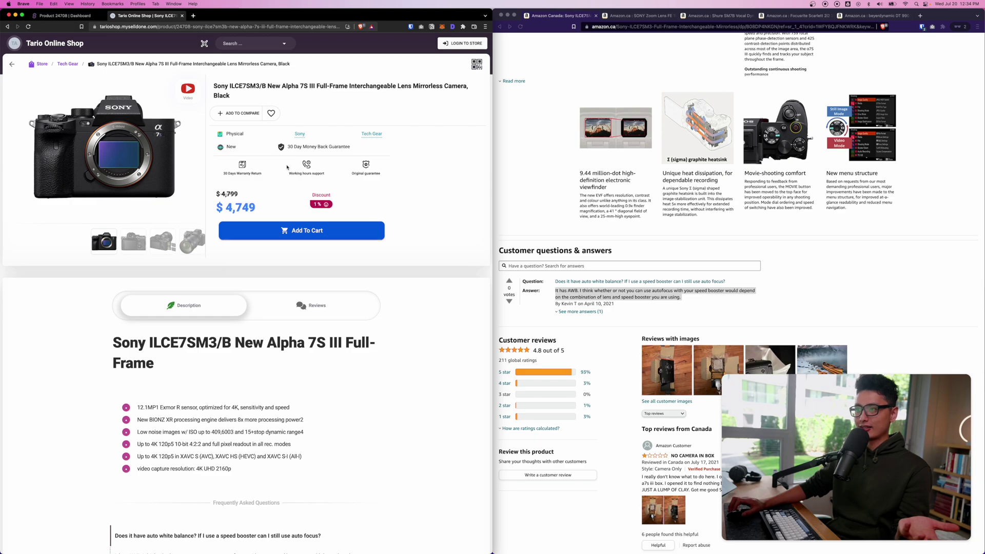
triple_click(257, 91)
left_click(254, 114)
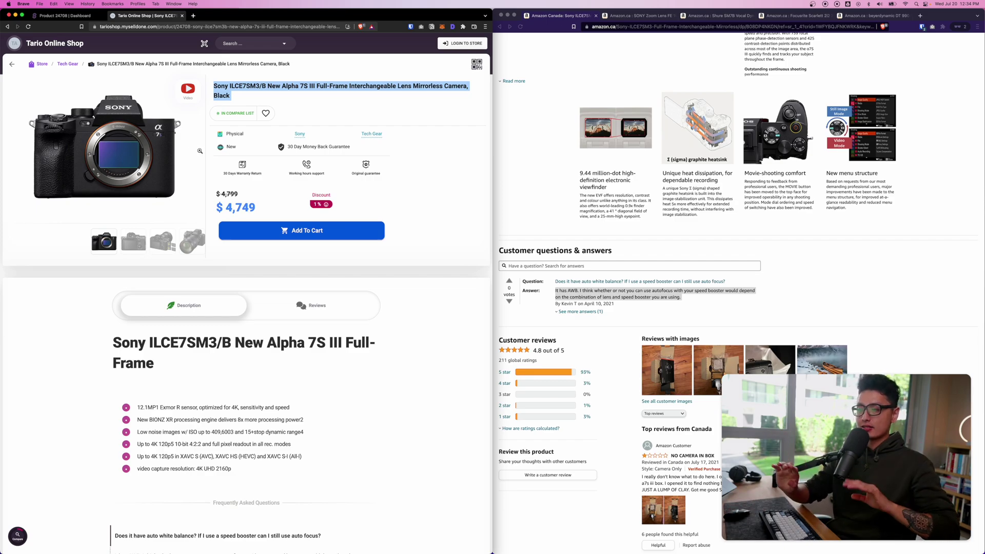
- Check that Reviews needs a login, then review the Description's feature bullets and FAQ
scroll(200, 151, "down", 3)
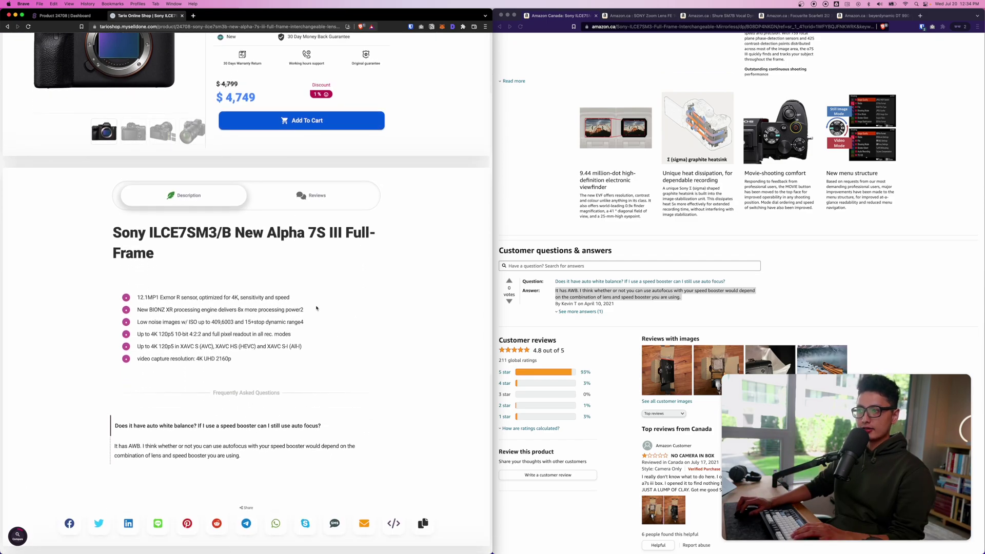
scroll(208, 324, "down", 1)
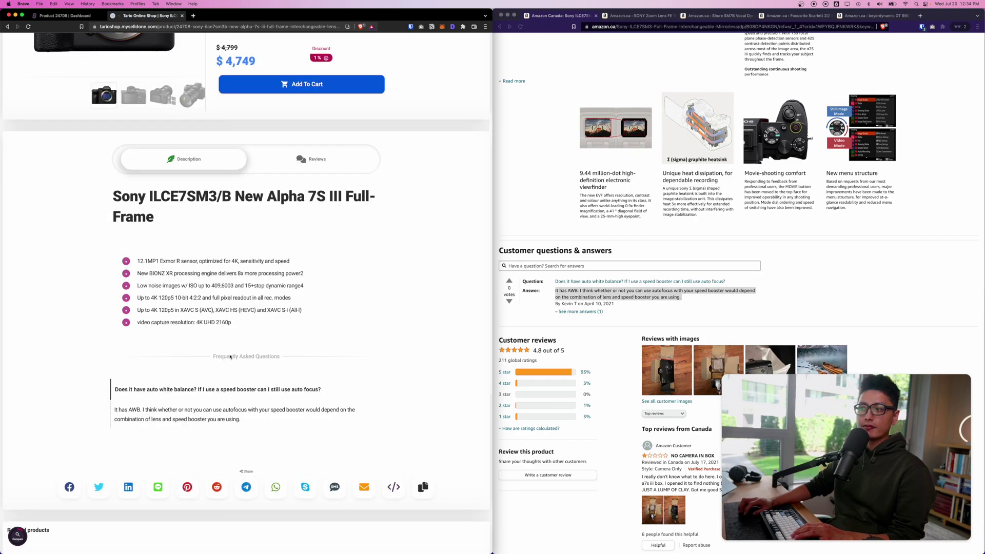
left_click(318, 159)
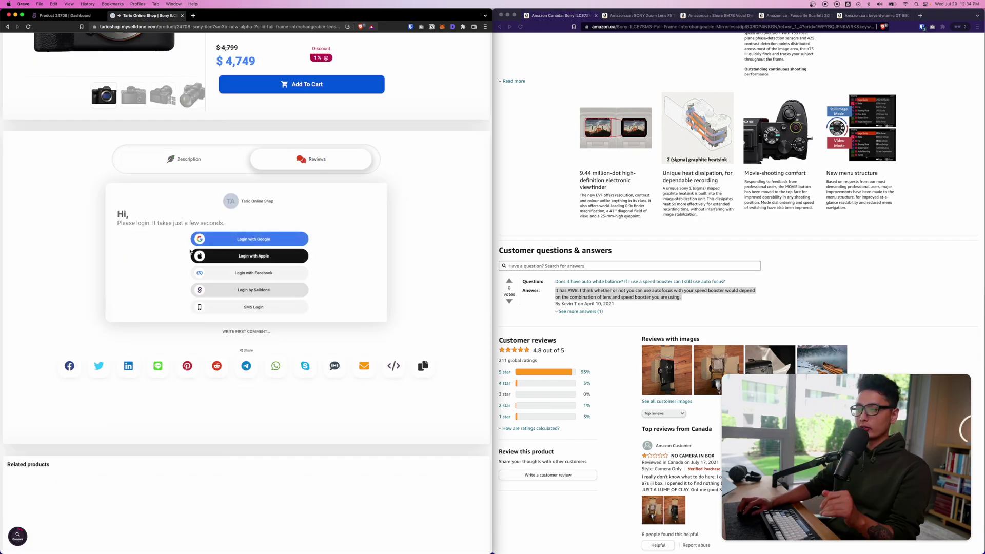
left_click(186, 159)
scroll(200, 337, "down", 2)
scroll(199, 337, "down", 4)
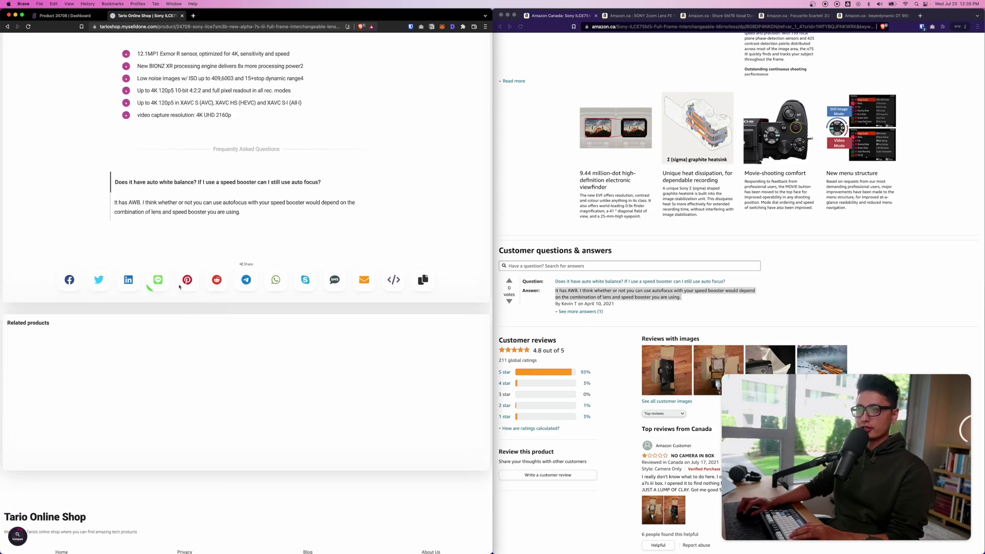
scroll(164, 373, "down", 2)
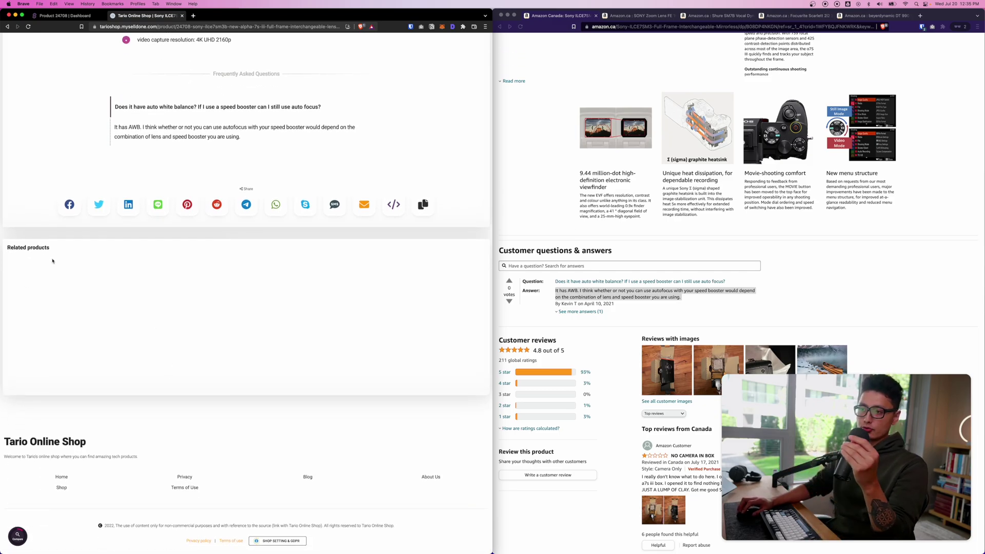
scroll(328, 451, "up", 10)
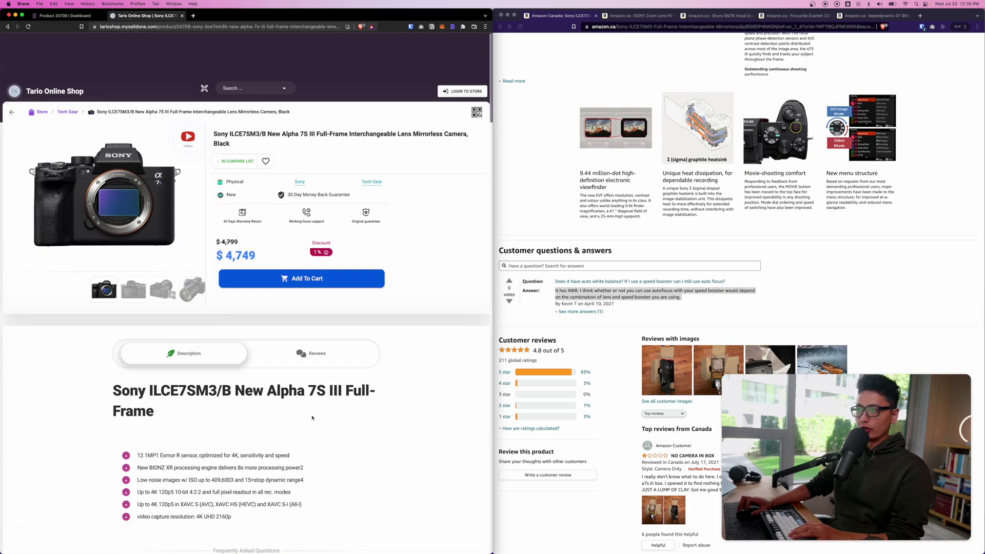
scroll(312, 417, "down", 1)
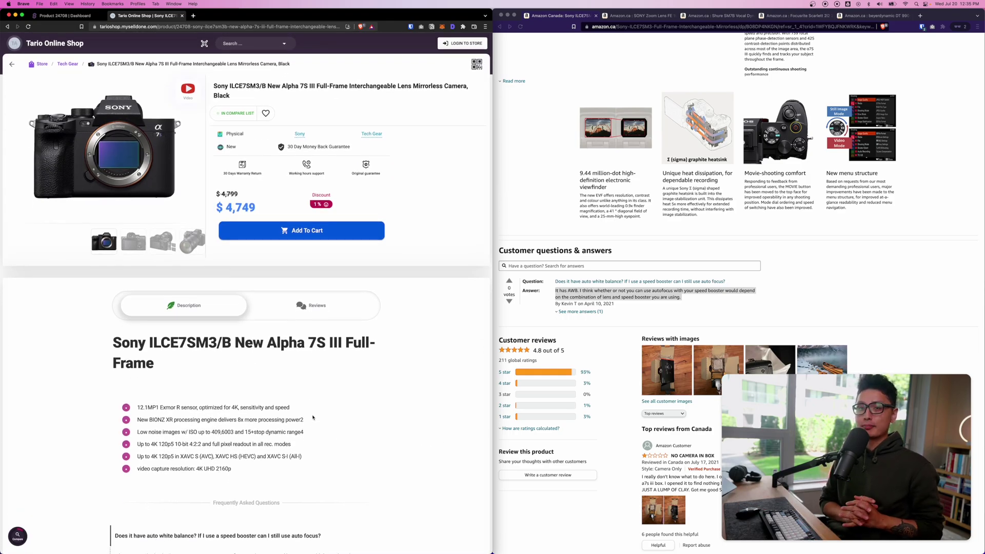
- Return to the product dashboard and point out its Physical type and Today Sales figure
key("ctrl+shift+Tab")
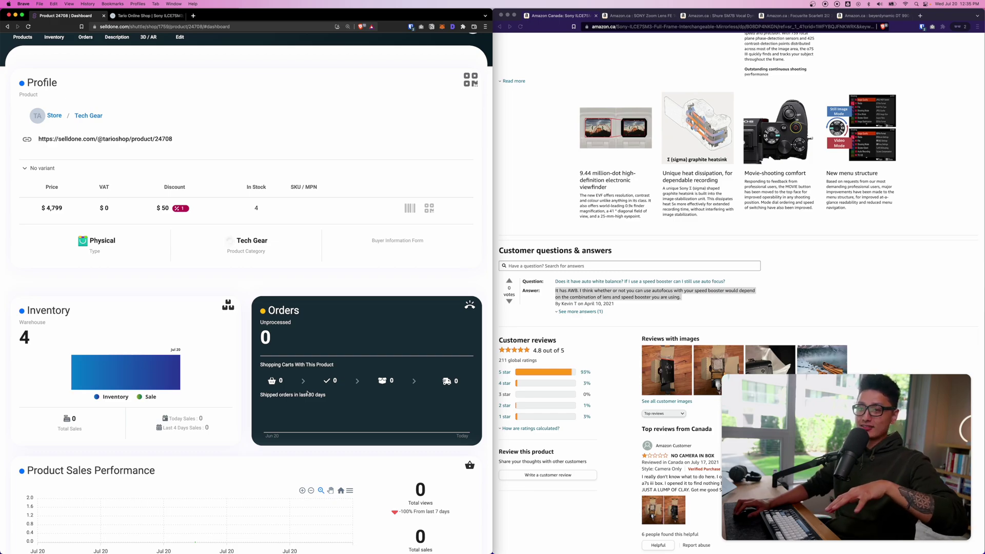
key("super+2")
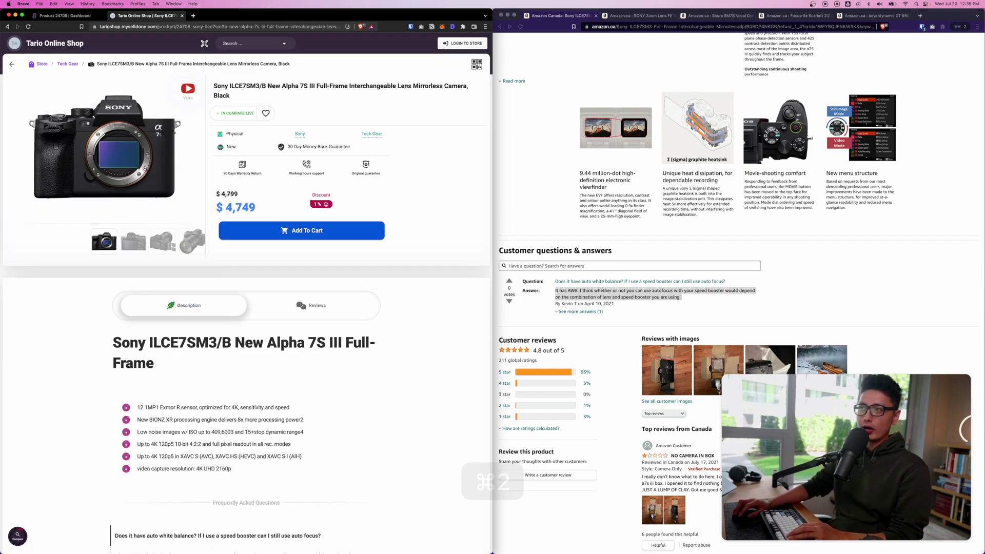
left_click(67, 64)
key("super+1")
double_click(103, 172)
scroll(31, 177, "down", 2)
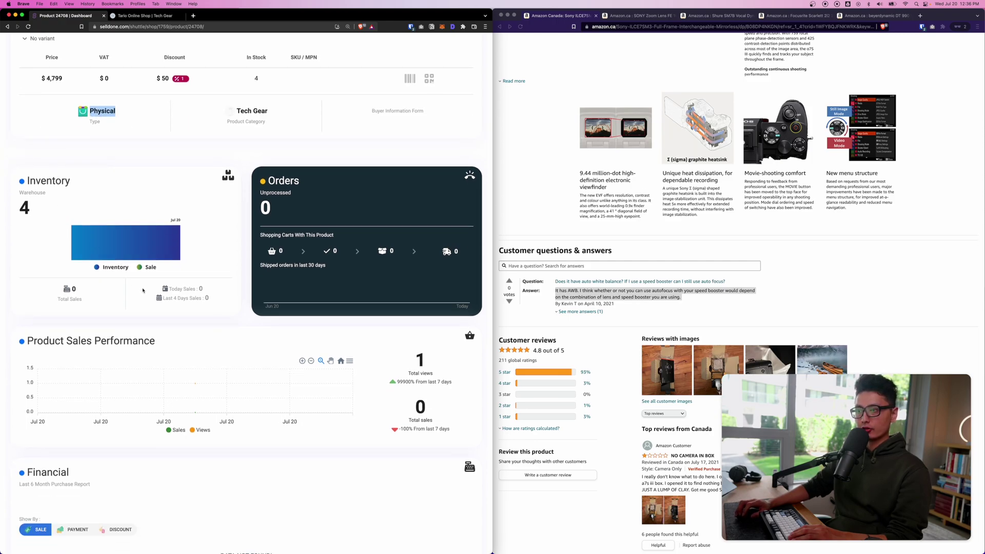
left_click_drag(174, 290, 203, 290)
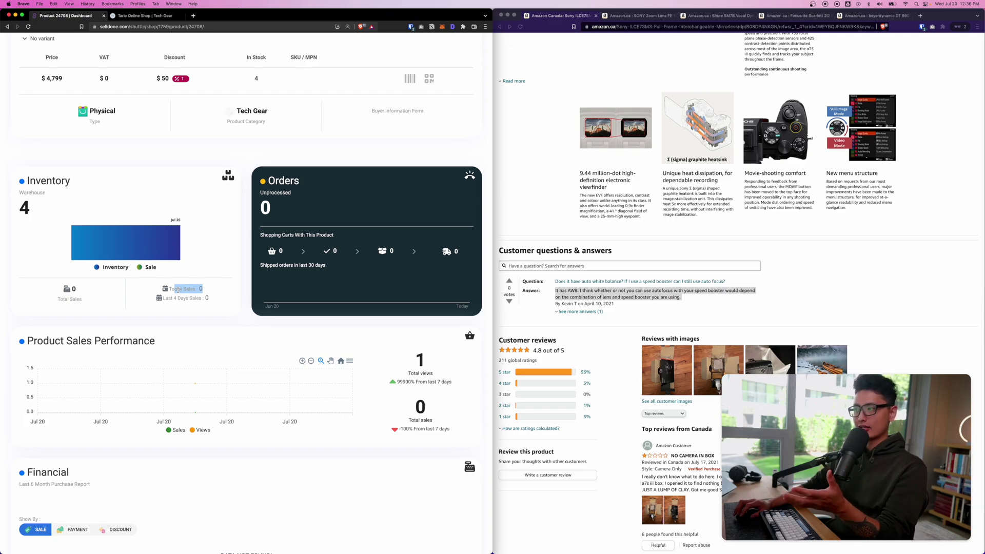
scroll(63, 255, "down", 3)
- Review the Product Sales Performance chart, then bring up the 3D/AR model upload page
left_click_drag(49, 239, 153, 240)
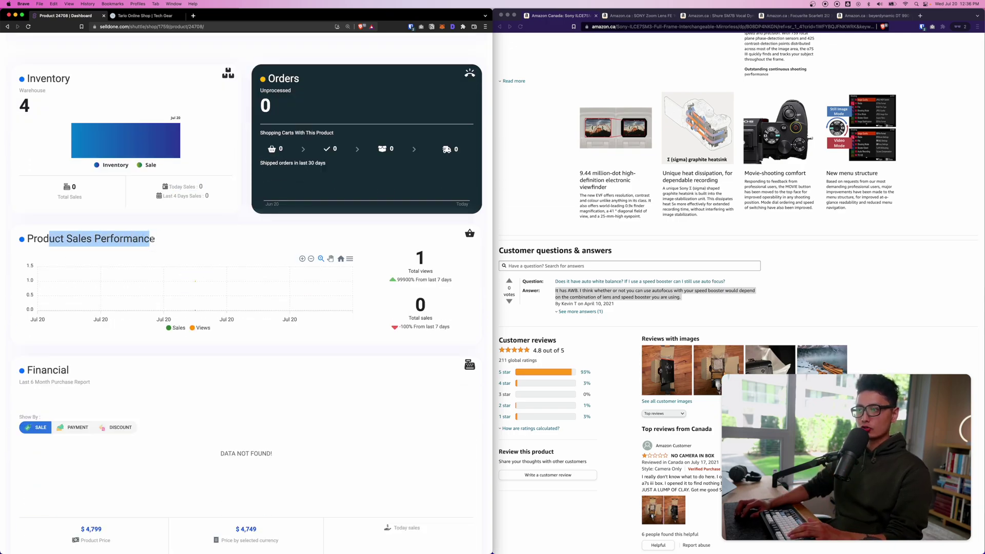
scroll(221, 275, "down", 15)
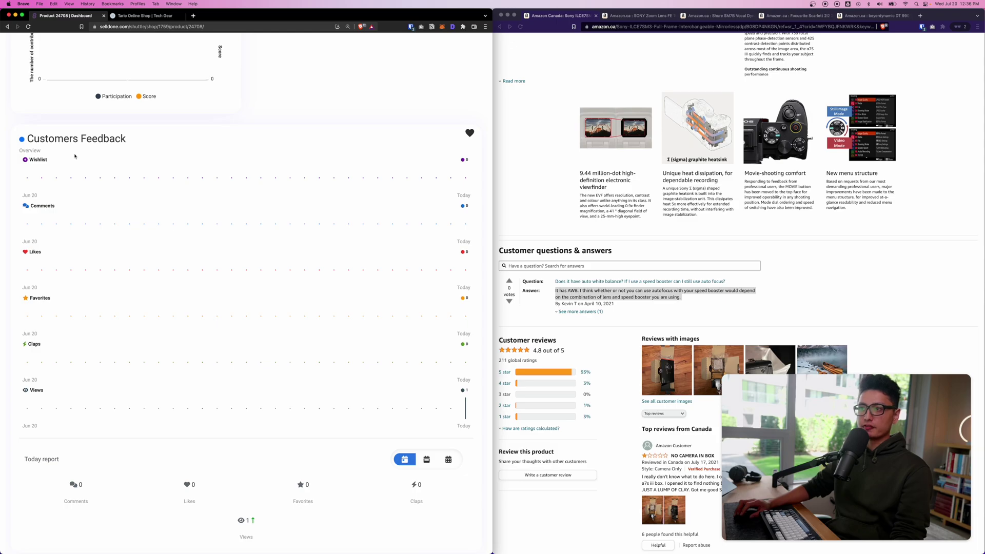
scroll(76, 156, "up", 20)
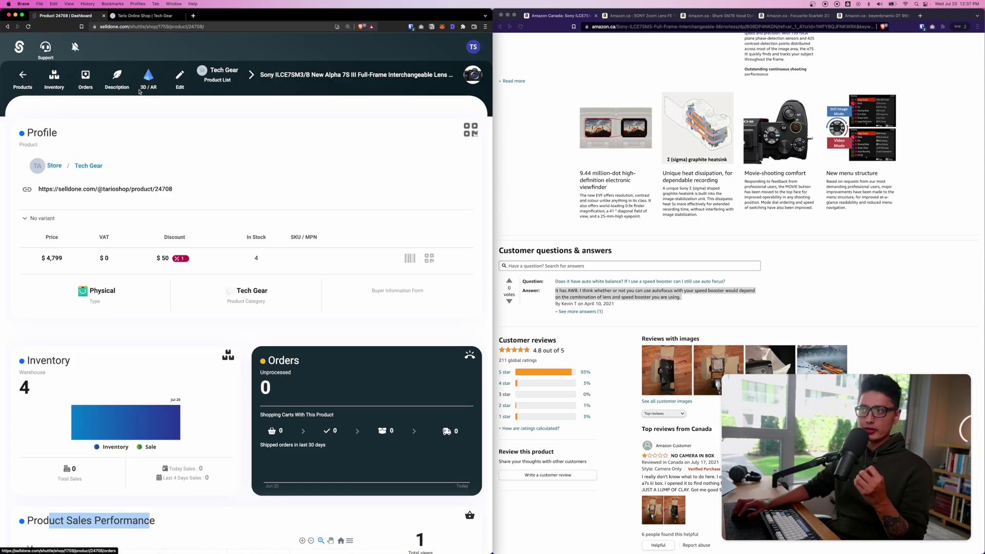
left_click(147, 75)
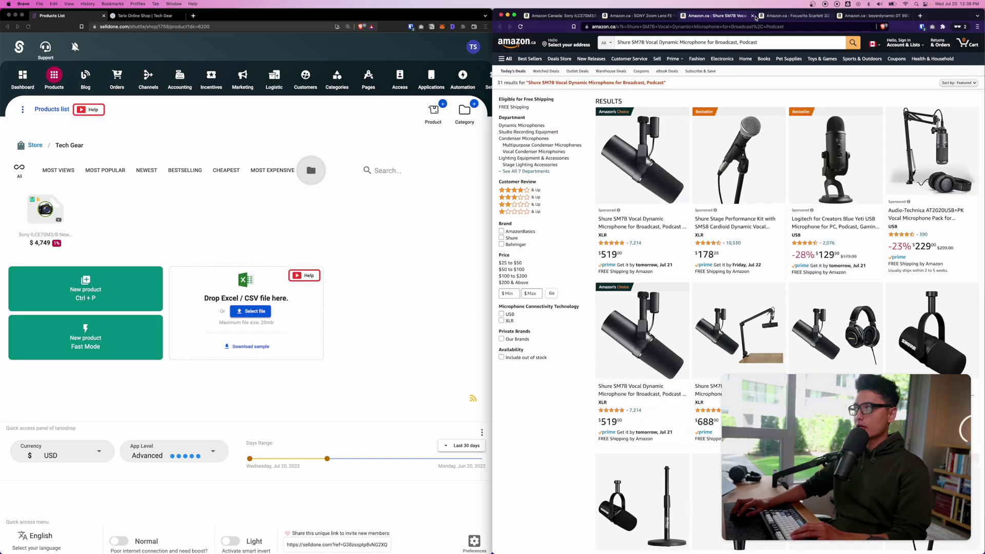
- Preview a Fast Mode physical product, return to Products, and show the Tech Gear storefront
key("super+1")
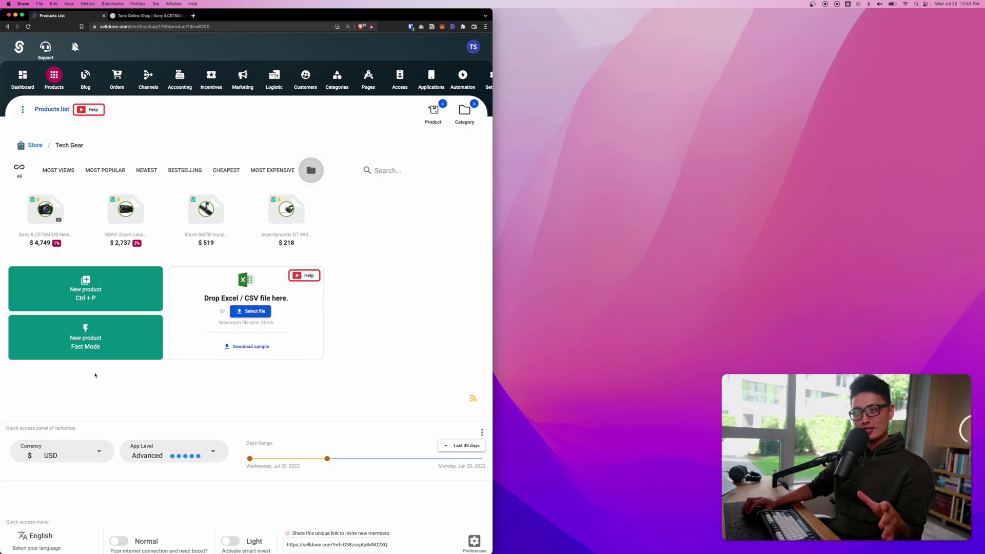
left_click(84, 342)
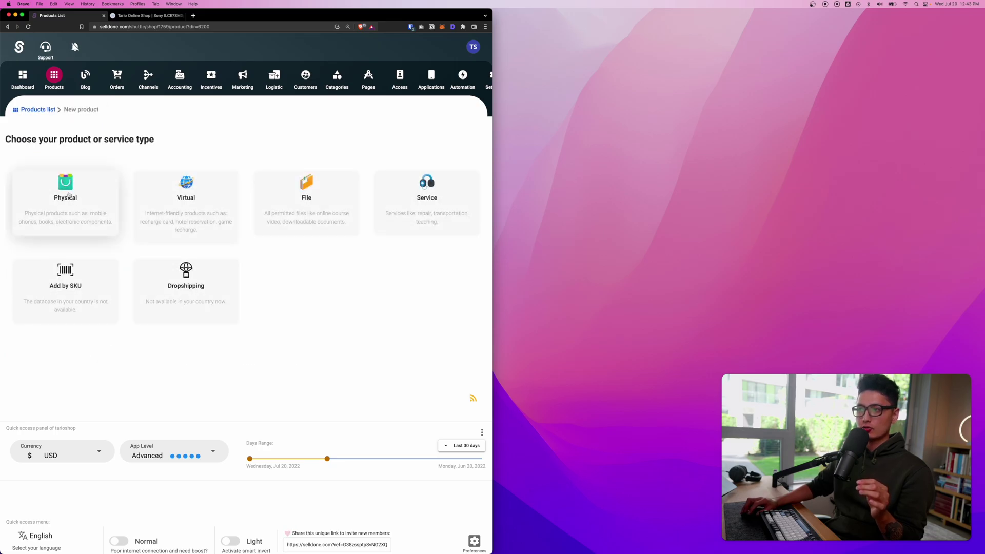
left_click(84, 197)
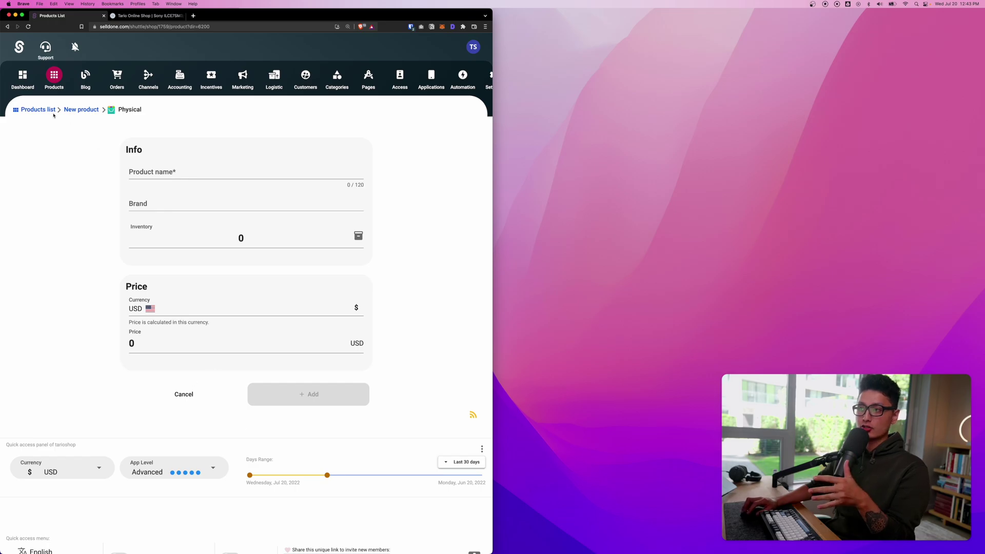
left_click(8, 26)
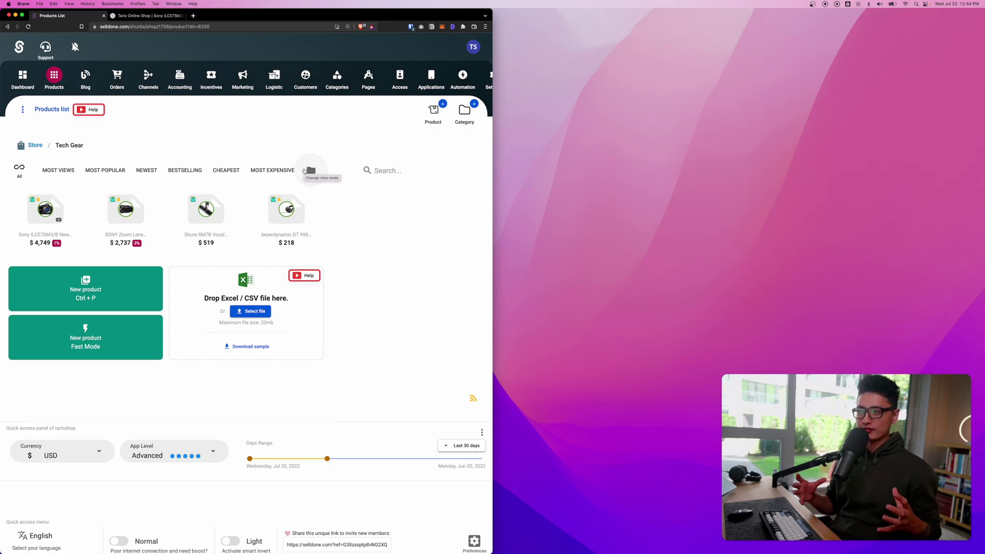
key("super+2")
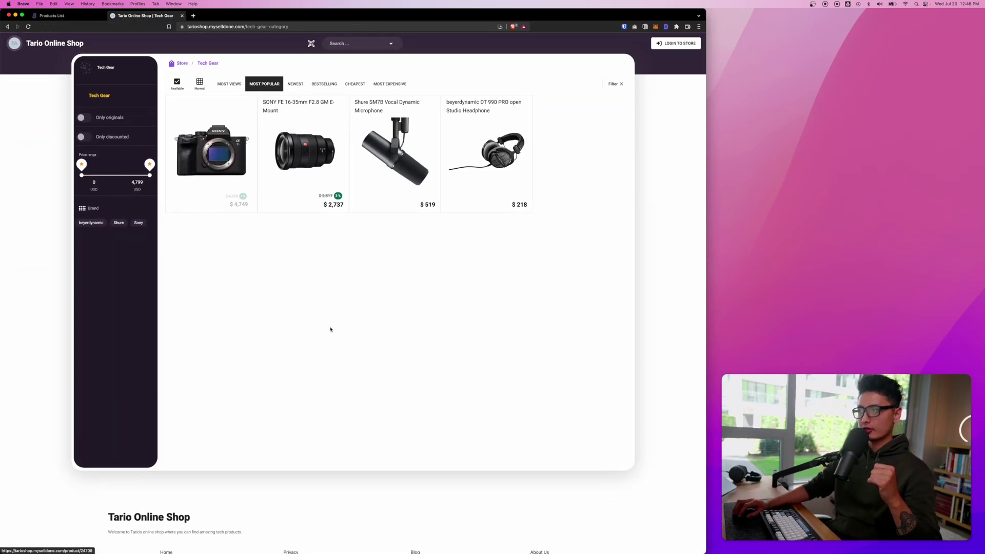
- Preview and close the SONY lens Quick Buy, then cap the price filter at 2,076
left_click(331, 204)
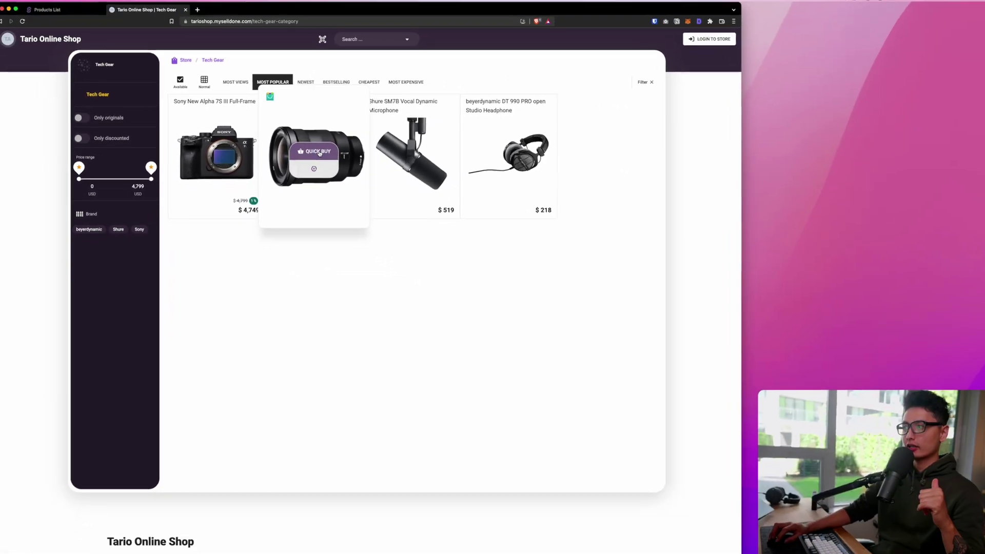
left_click(482, 220)
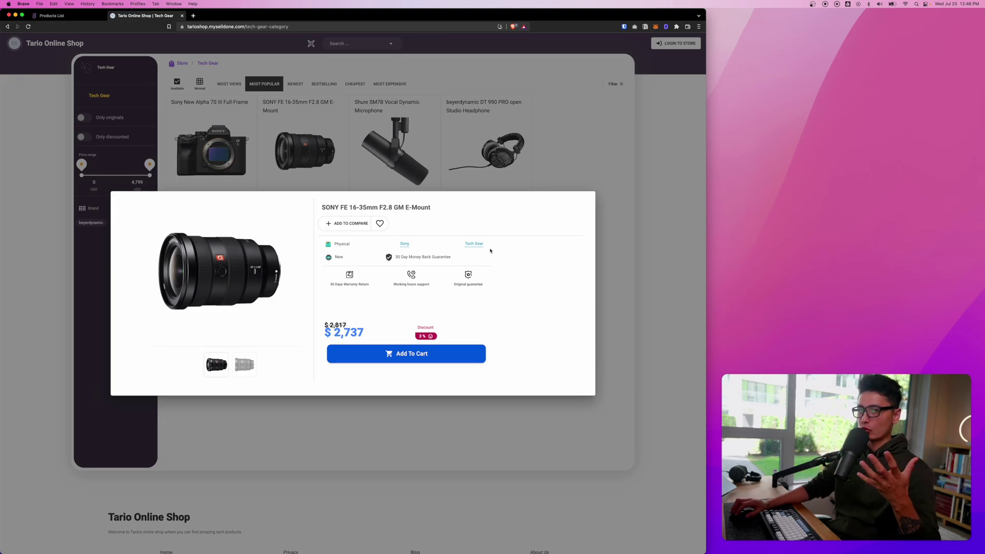
left_click(446, 410)
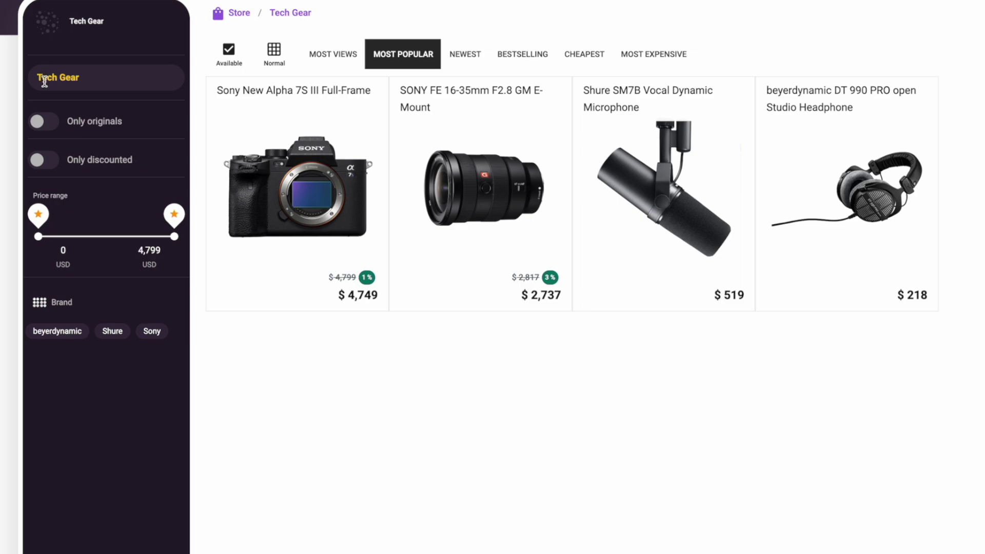
mouse_move(174, 215)
left_mouse_down()
mouse_move(97, 216)
mouse_move(139, 235)
mouse_move(184, 227)
left_mouse_up()
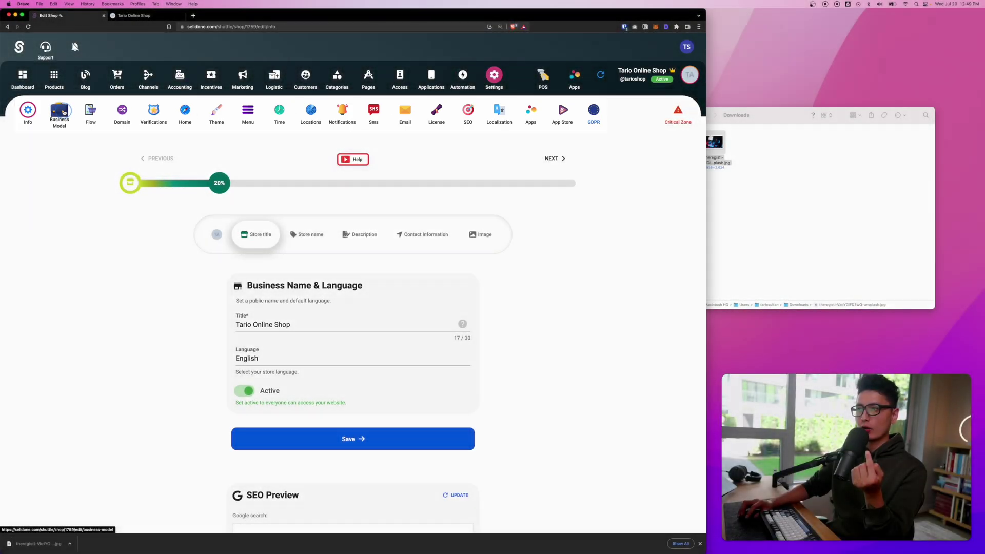
- Open the Business Model setup, keeping Normal Store with Physical and Virtual merchandise types
left_click(58, 110)
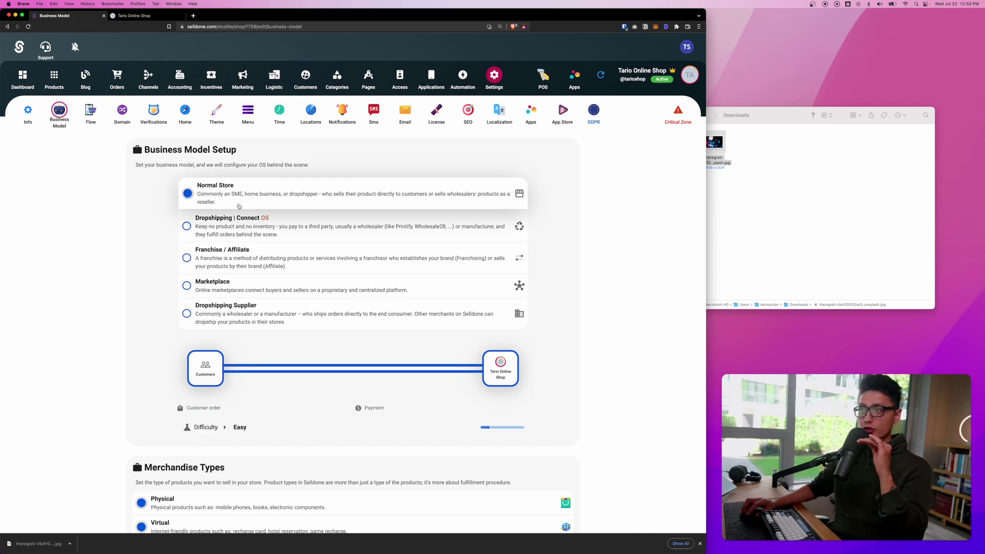
scroll(465, 301, "down", 2)
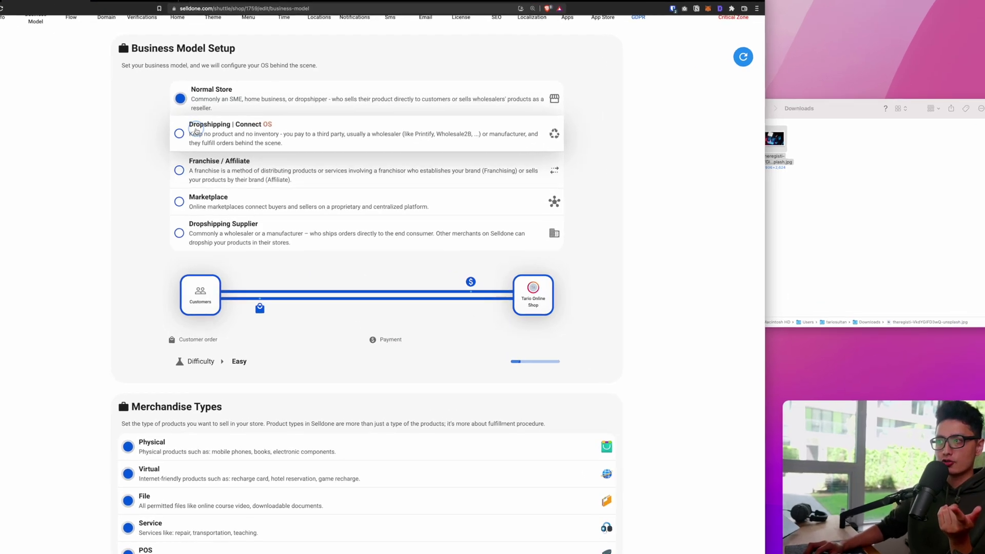
left_click(199, 135)
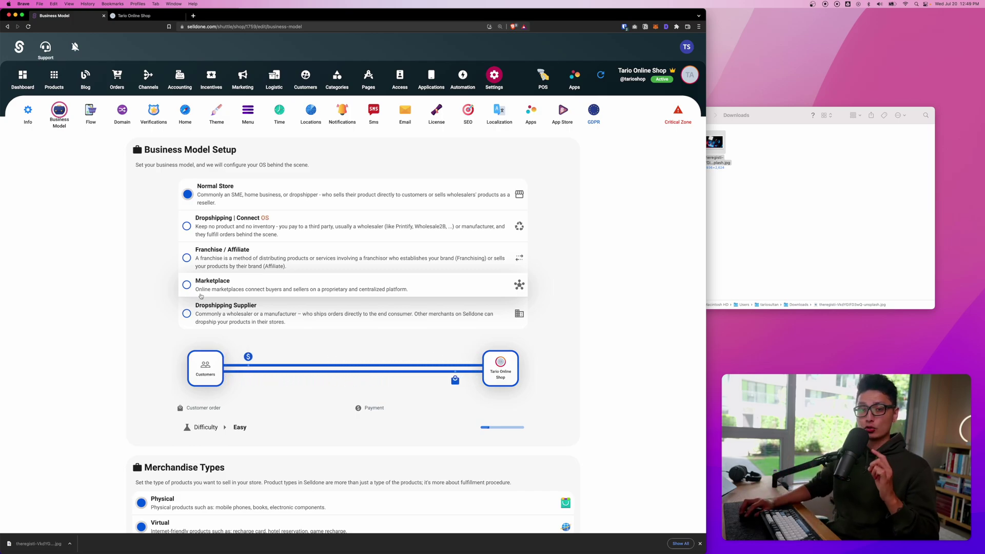
- In Flow settings, set the customers login point to Optional login after payment
left_click(92, 112)
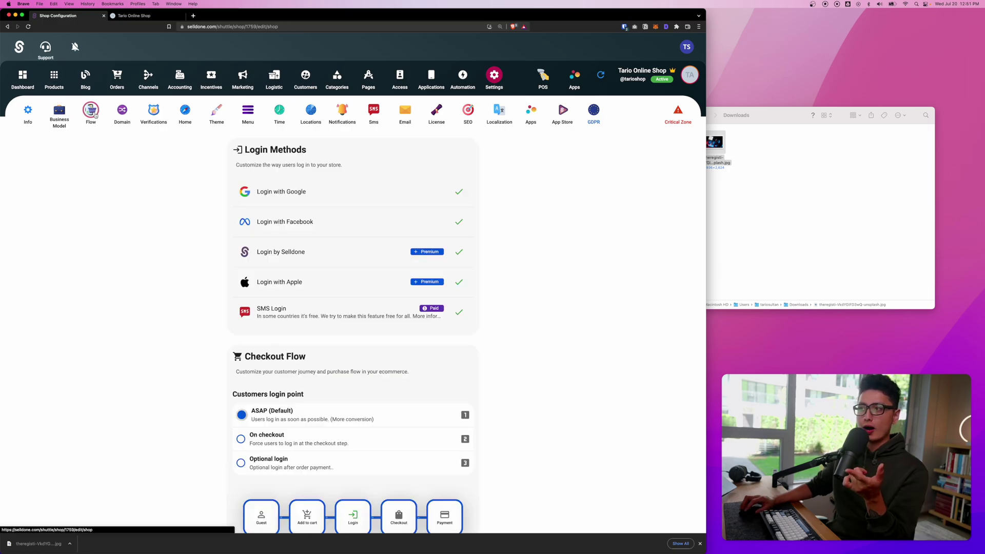
scroll(228, 309, "down", 3)
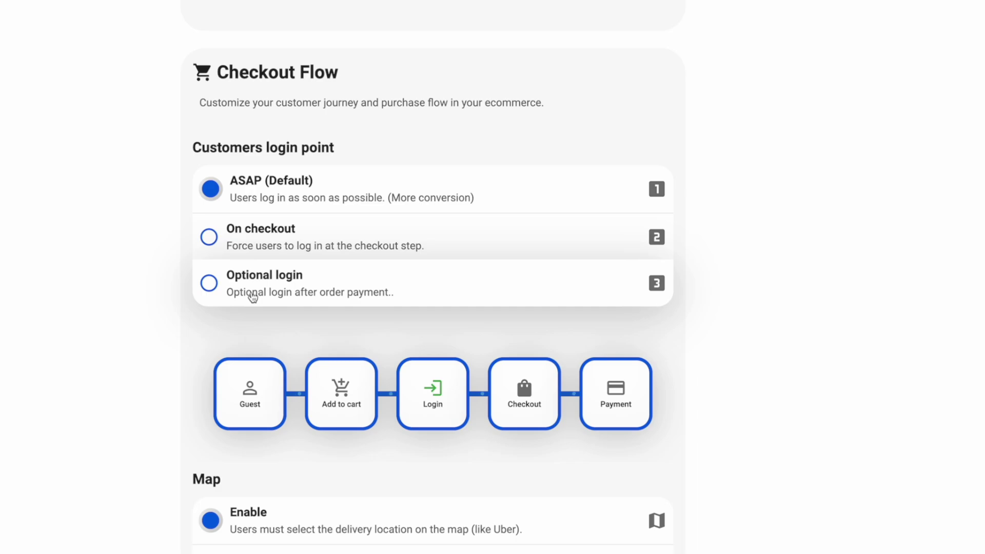
left_click(252, 296)
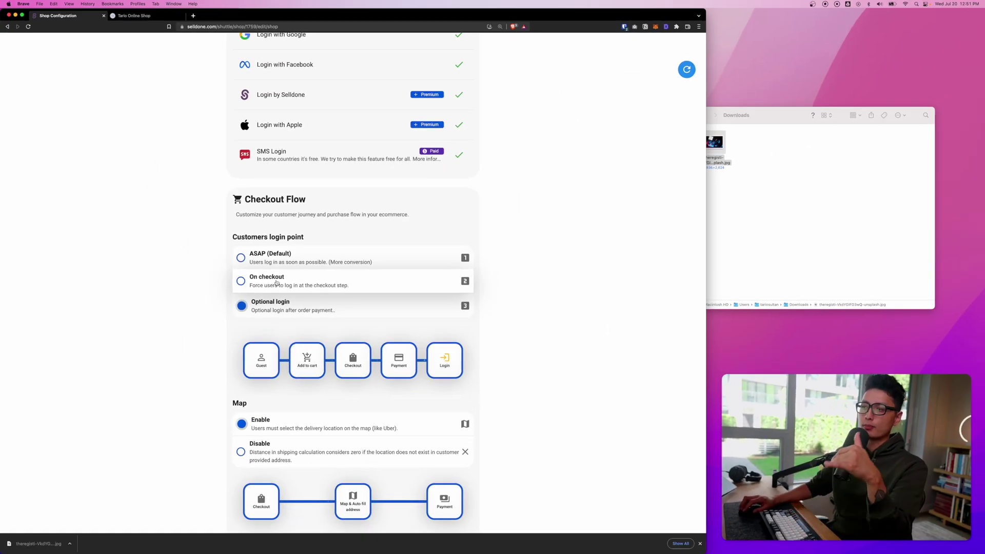
scroll(277, 282, "down", 5)
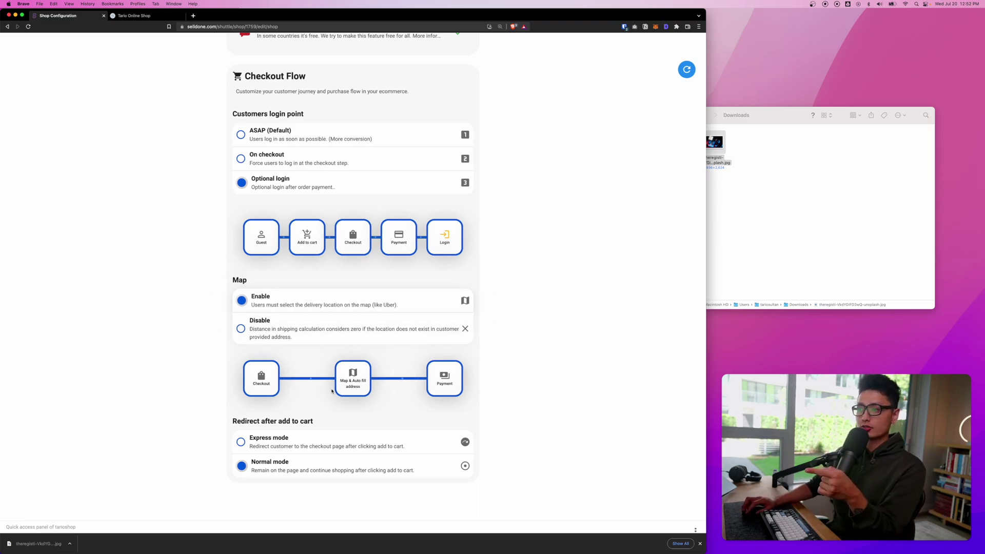
scroll(338, 332, "up", 5)
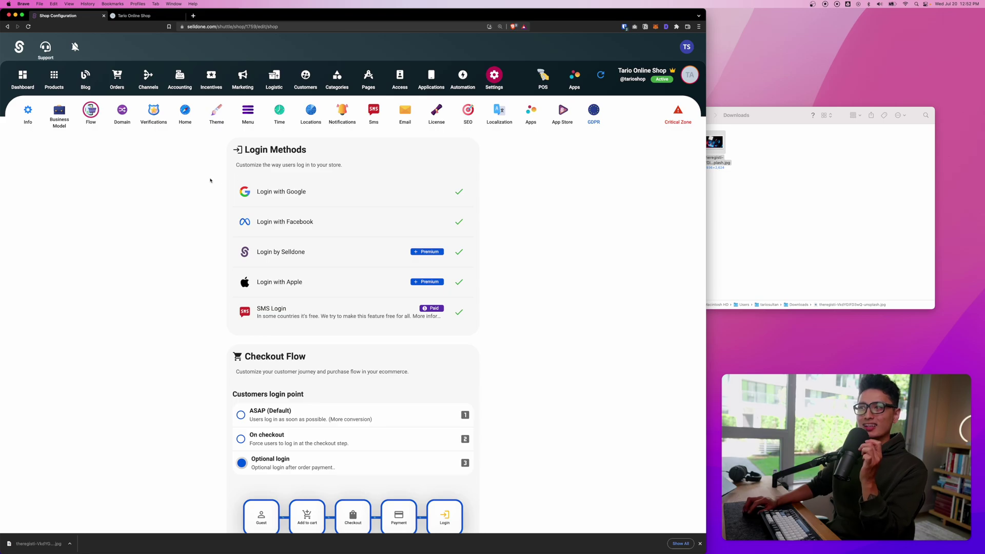
- Set the shop's header and footer themes to Dark
left_click(216, 110)
scroll(353, 308, "down", 5)
key("super+2")
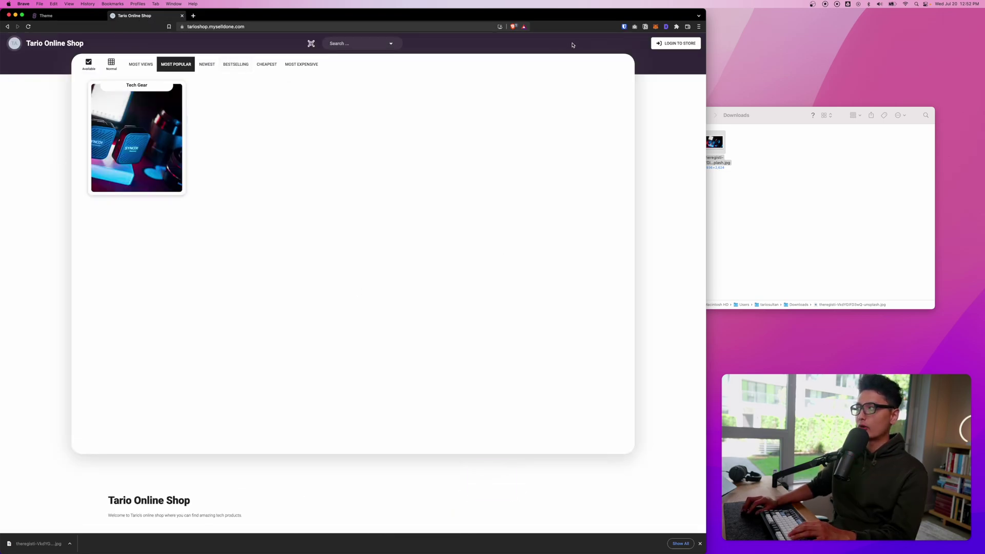
key("super+1")
left_click(261, 180)
scroll(261, 181, "down", 2)
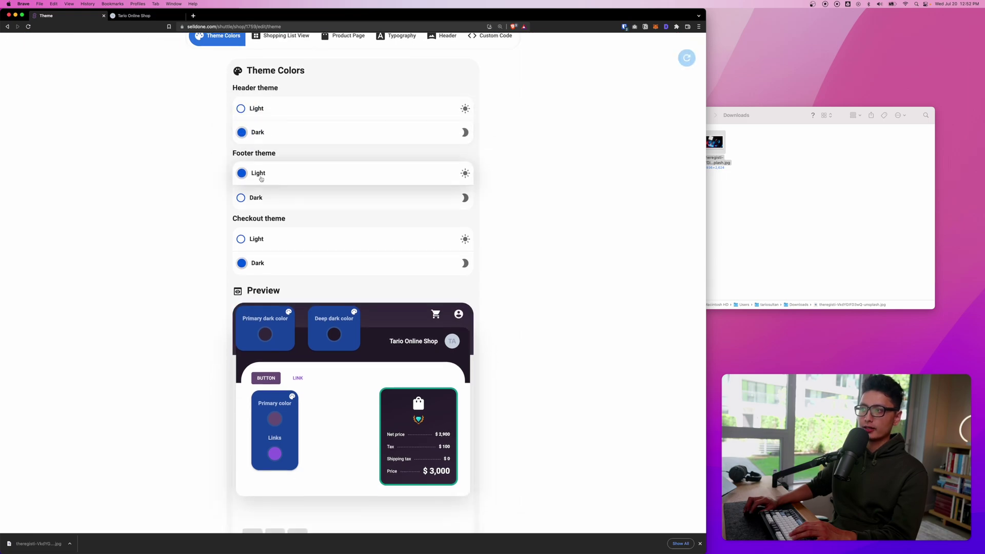
left_click(257, 195)
- Set the checkout theme to Dark after briefly previewing the light option
scroll(362, 332, "down", 4)
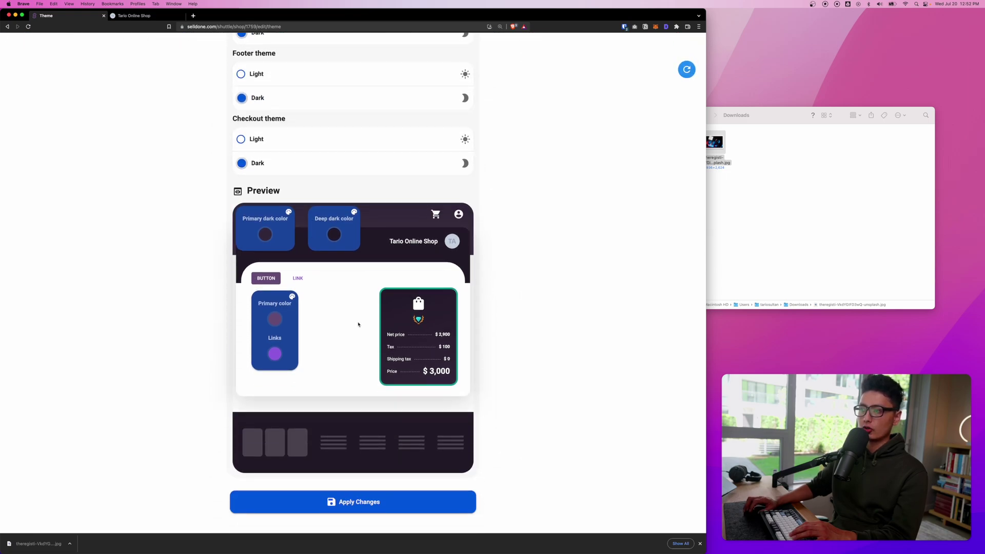
scroll(245, 165, "up", 2)
left_click(267, 184)
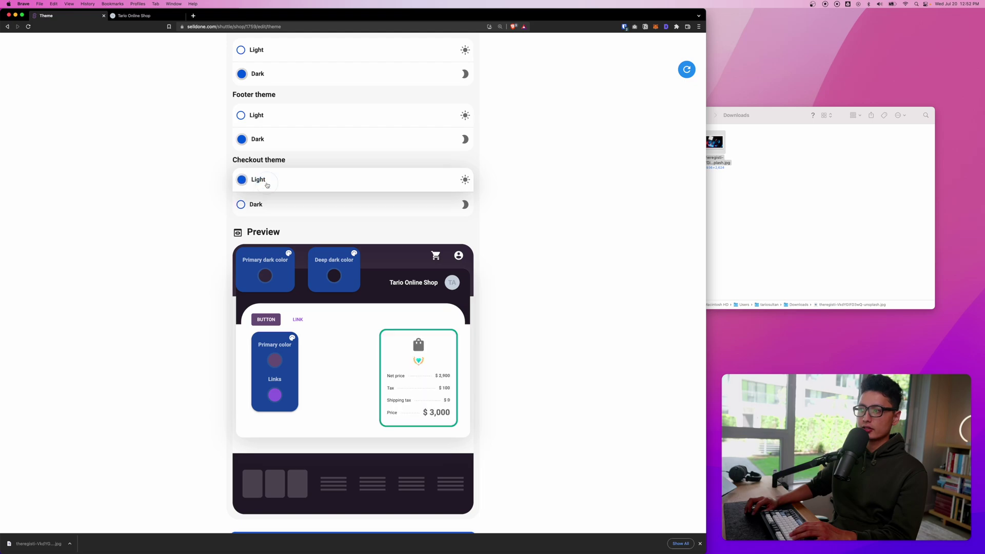
left_click(268, 205)
left_click(268, 207)
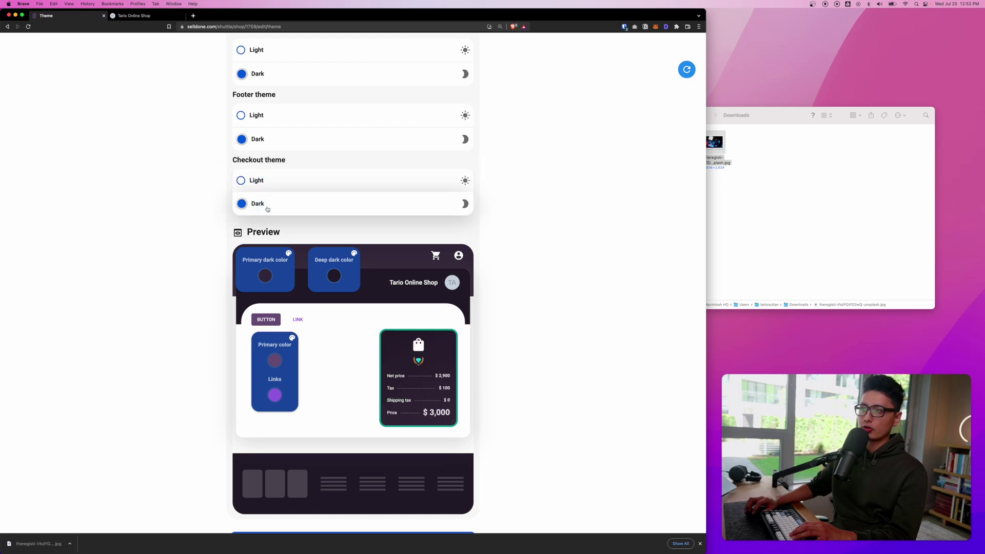
scroll(267, 210, "down", 5)
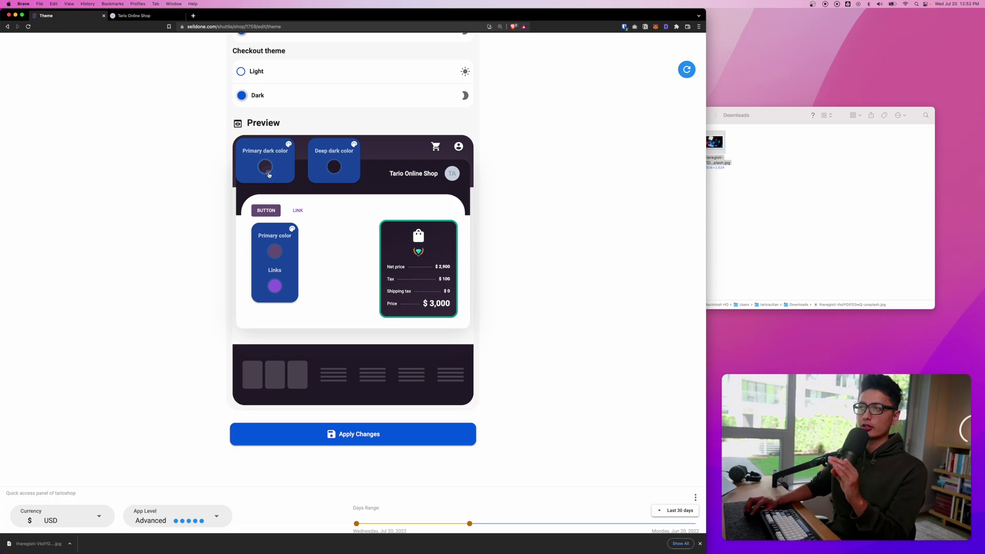
- Pick green for the primary dark colour, then bring up the Coolors palette site
left_click(265, 166)
left_click(333, 166)
left_click(334, 167)
left_click(220, 231)
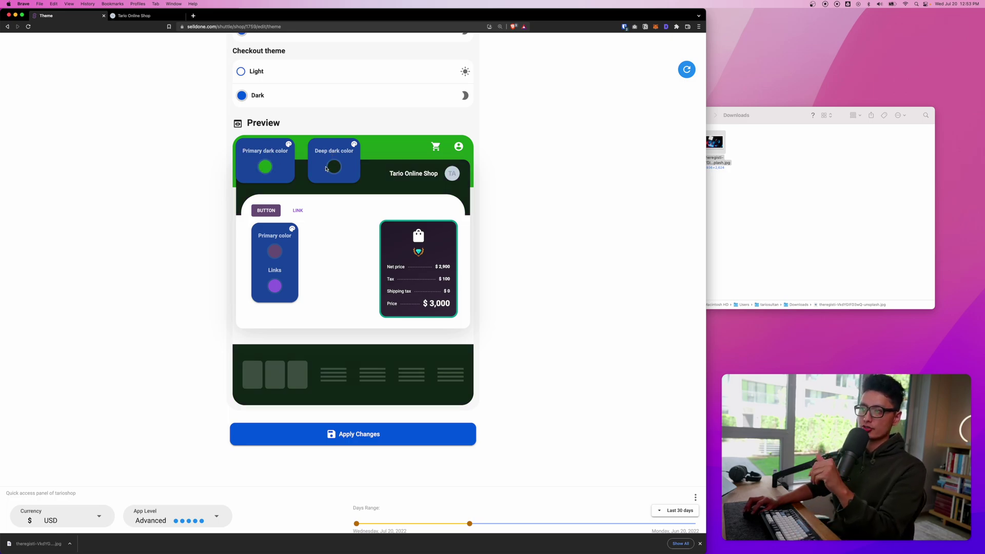
key("super+1")
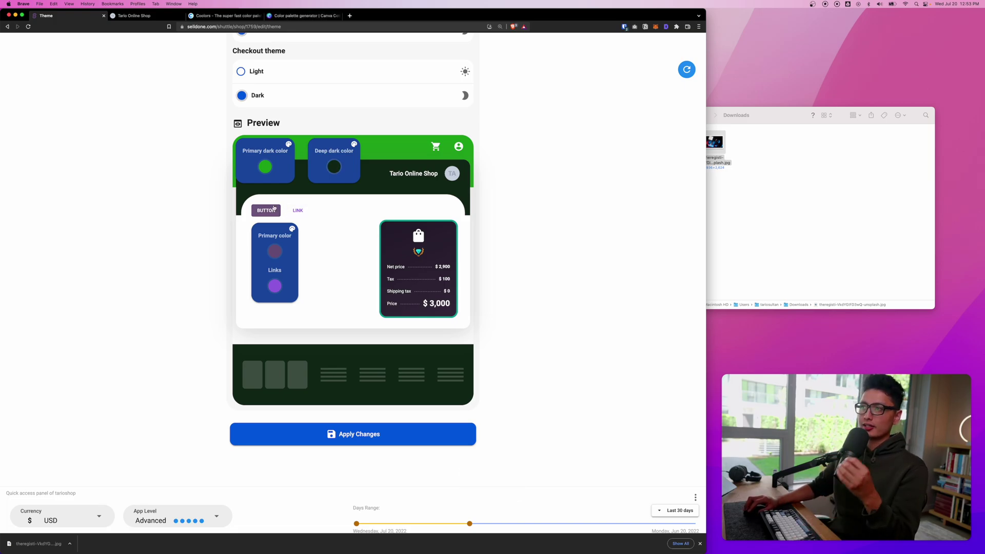
left_click(205, 15)
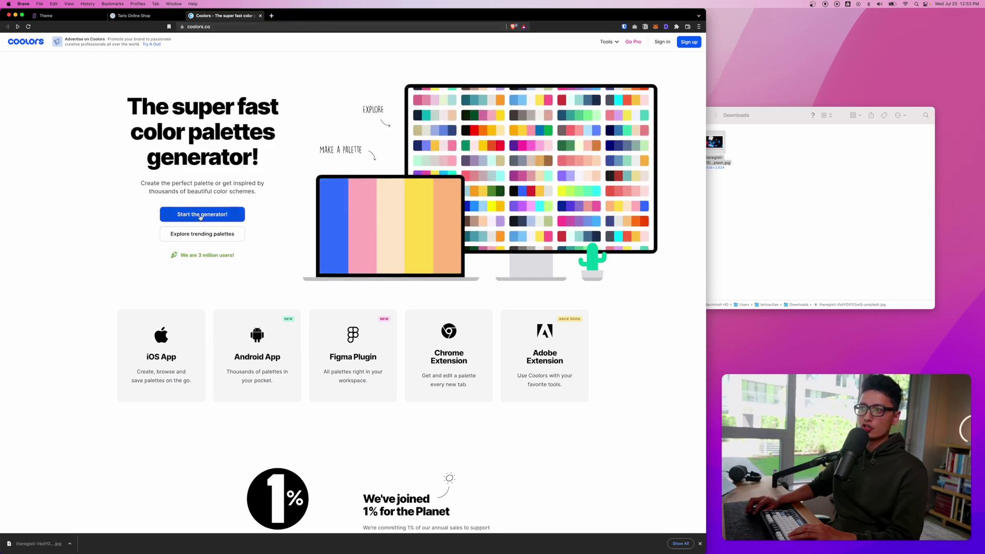
- Browse Coolors' trending palettes for ideas, then go back to the Selldone theme settings
left_click(206, 239)
scroll(294, 248, "down", 7)
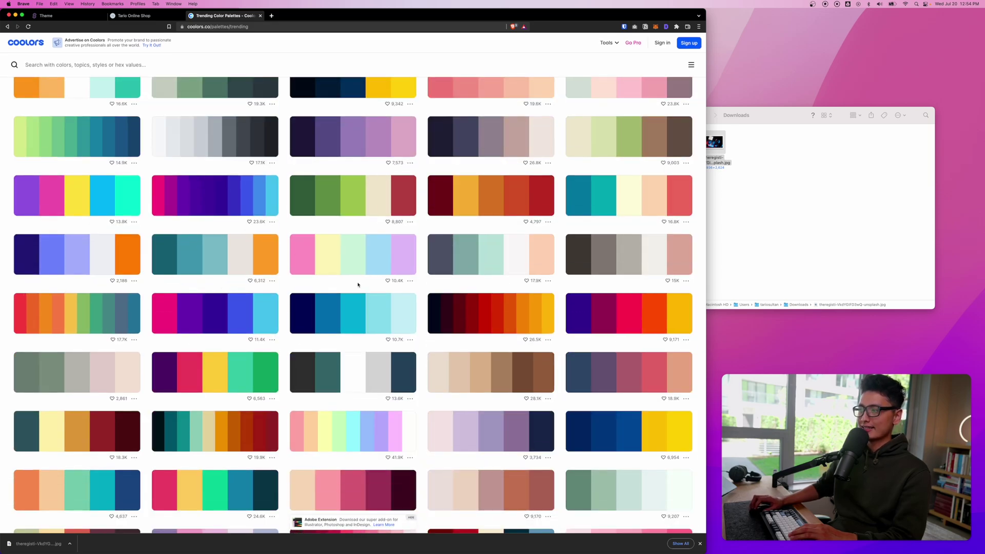
scroll(352, 389, "down", 2)
key("ctrl+Tab")
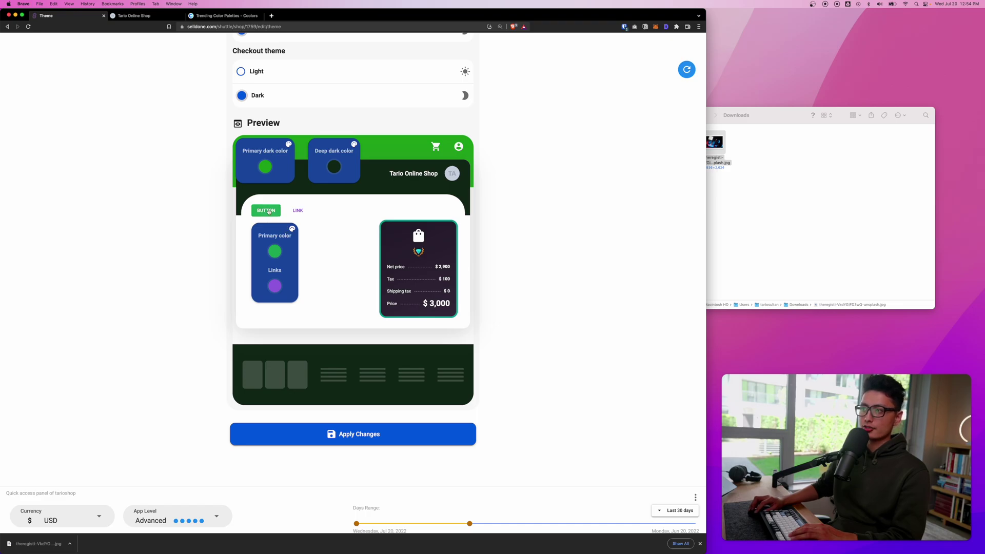
- Set the primary colour to #1BAE5A and apply the theme changes
left_click(274, 249)
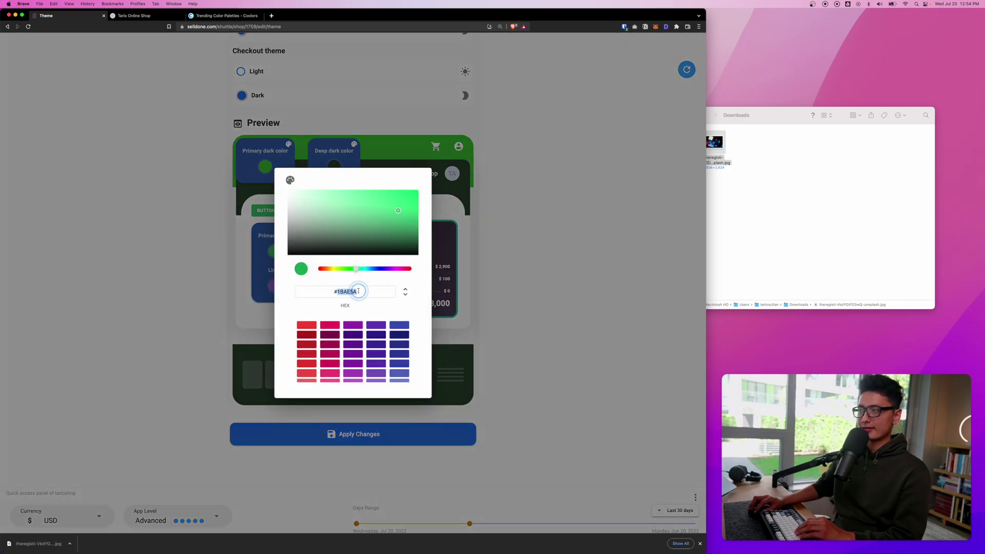
type("#9964E3")
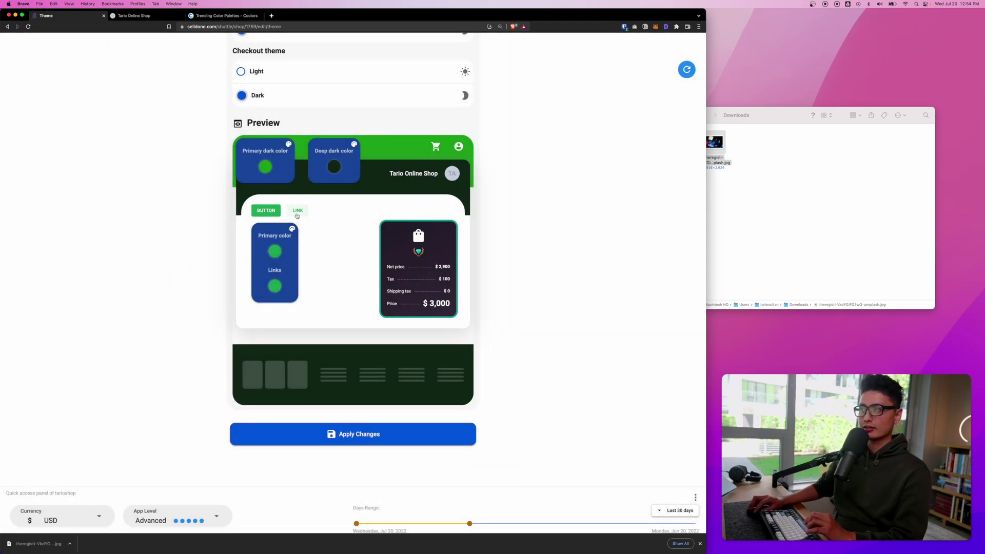
scroll(417, 261, "up", 1)
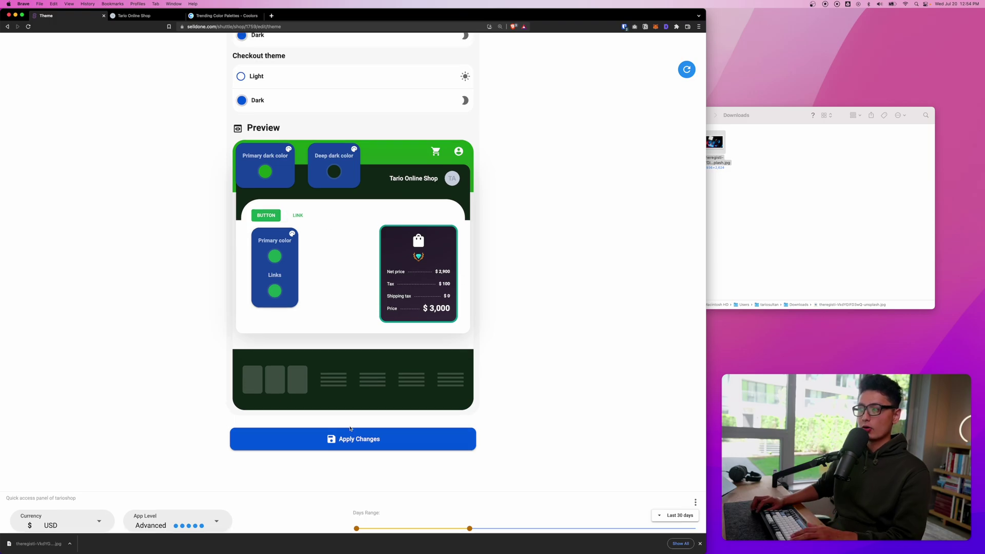
left_click(348, 439)
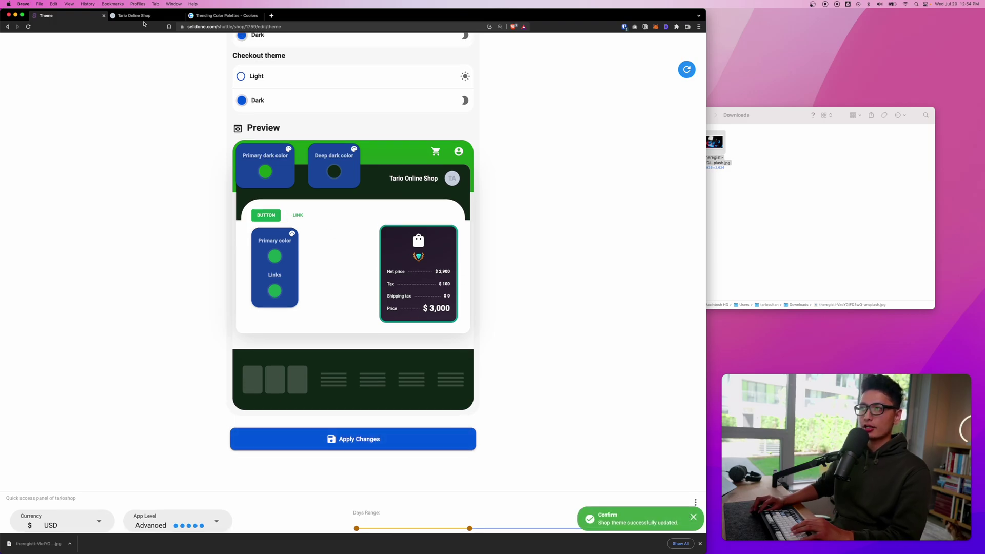
- Reload the storefront to confirm its green header, then open Store Languages settings
left_click(135, 15)
key("super+r")
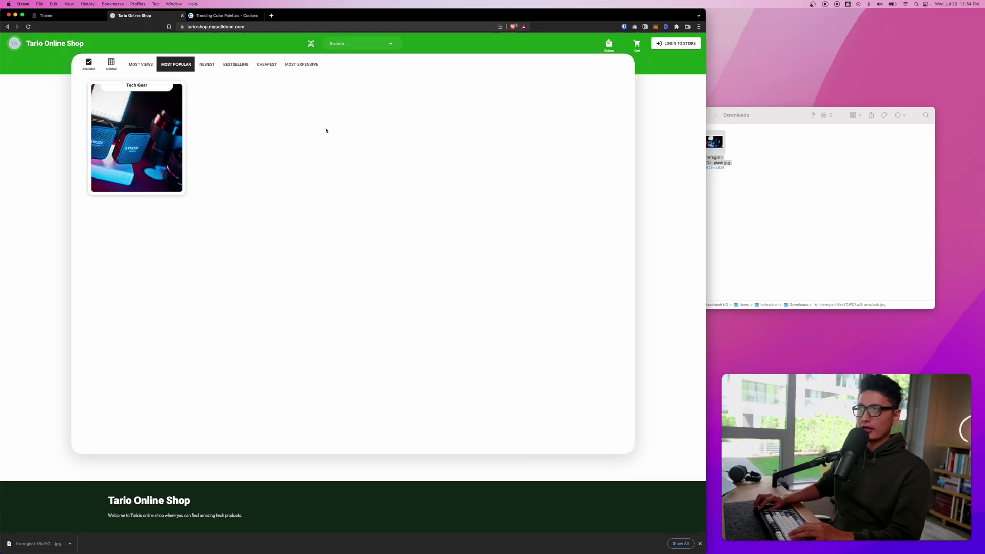
scroll(252, 337, "down", 3)
key("super+alt+Left")
left_click(500, 111)
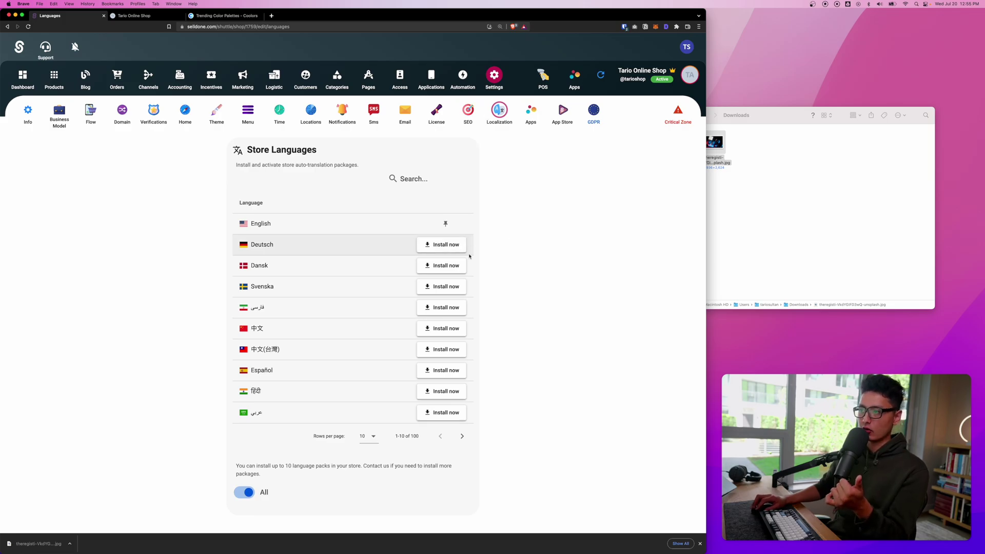
- List all available store languages on a single page
left_click(367, 437)
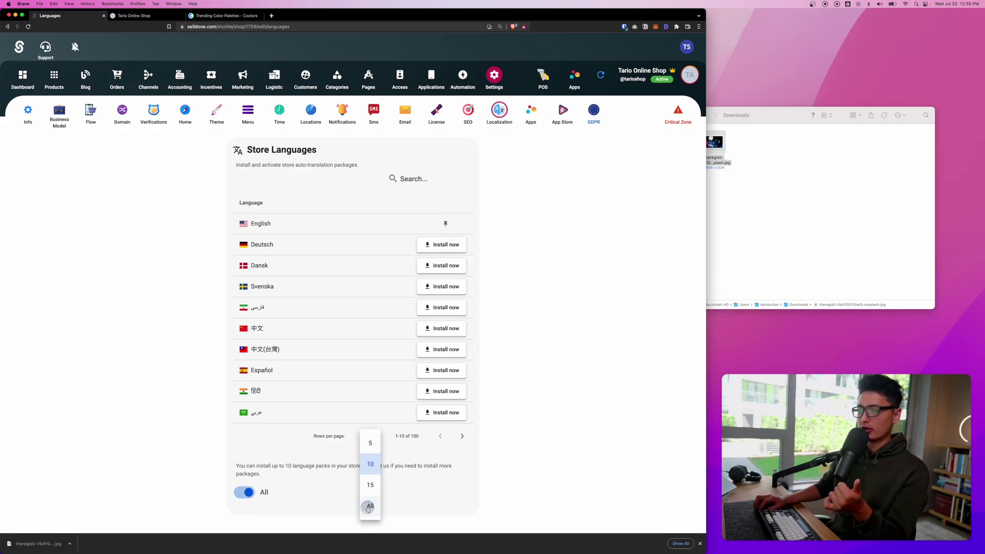
left_click(370, 506)
scroll(384, 405, "down", 10)
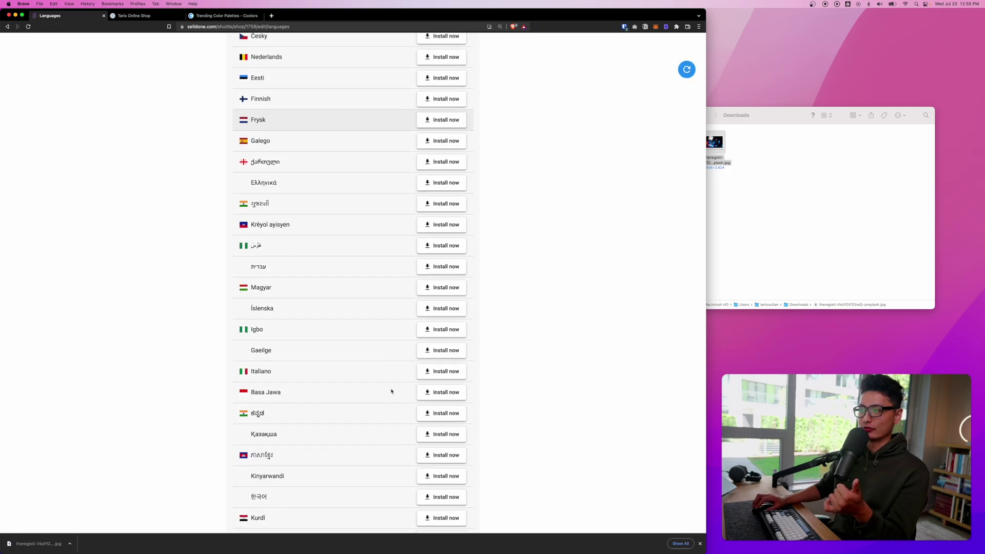
scroll(391, 392, "up", 5)
scroll(438, 264, "up", 8)
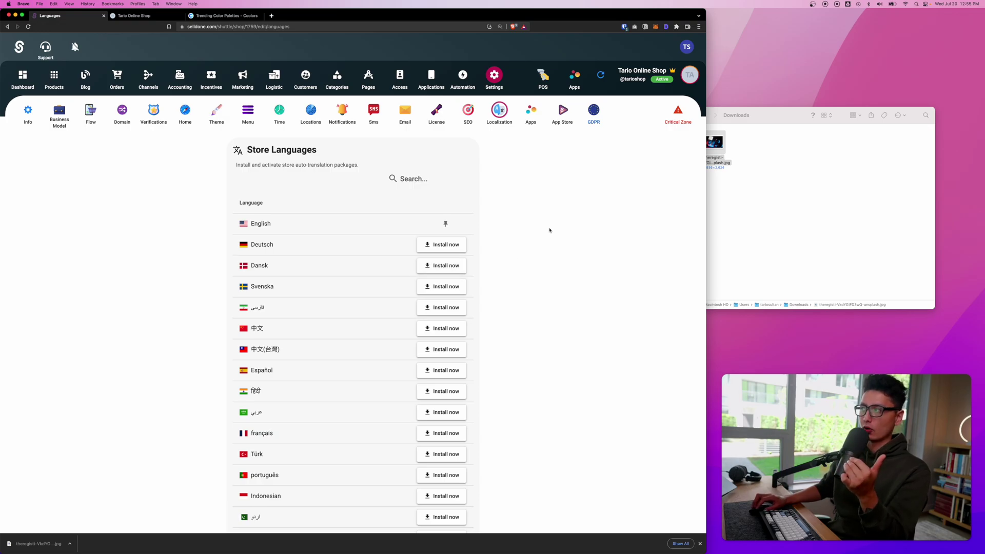
- In GDPR settings, turn on the 'Show consent alert' cookie option for visitors
left_click(593, 111)
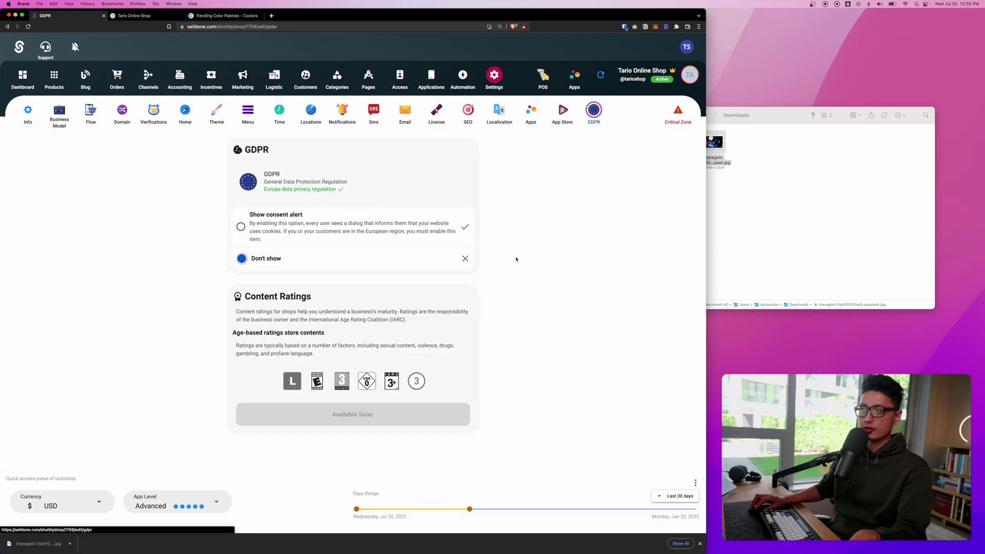
left_click(279, 216)
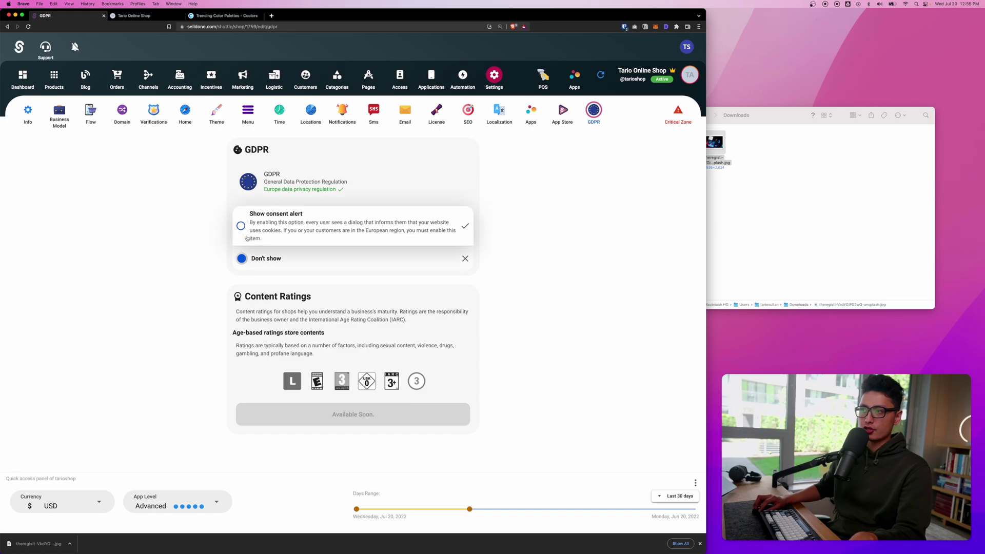
left_click(279, 258)
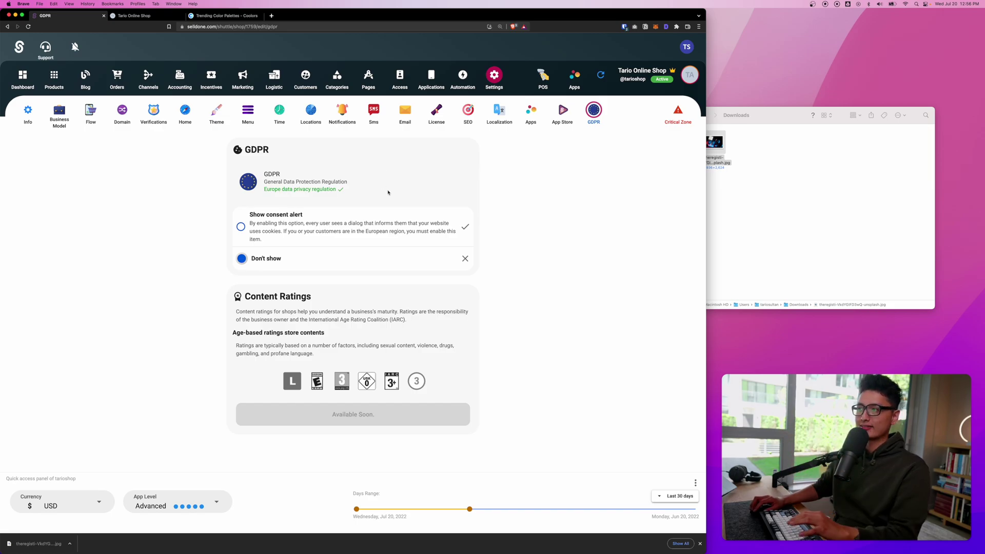
left_click(459, 224)
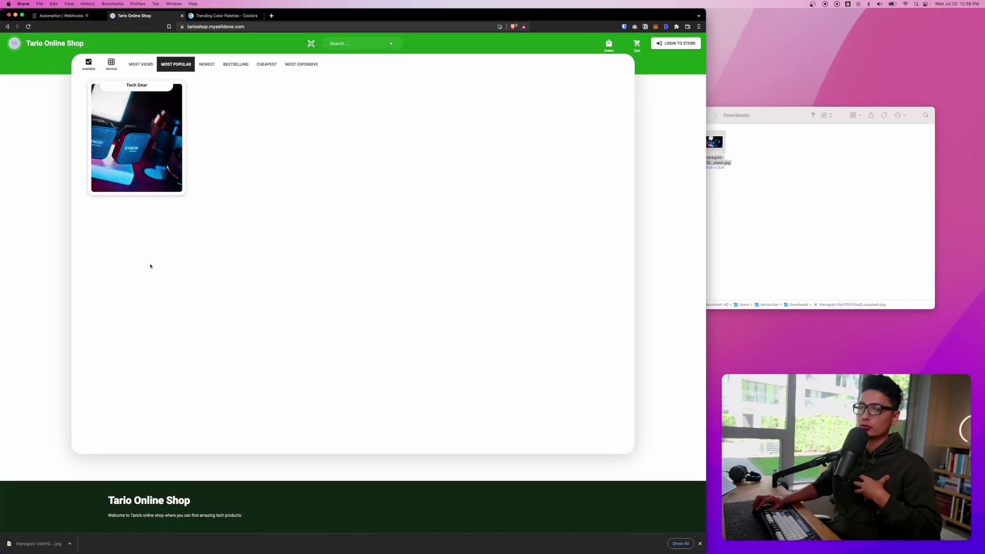
- In Tech Gear, try the originals/discounted filters, set price 1,154–3,553 USD, and add Shure
left_click(149, 174)
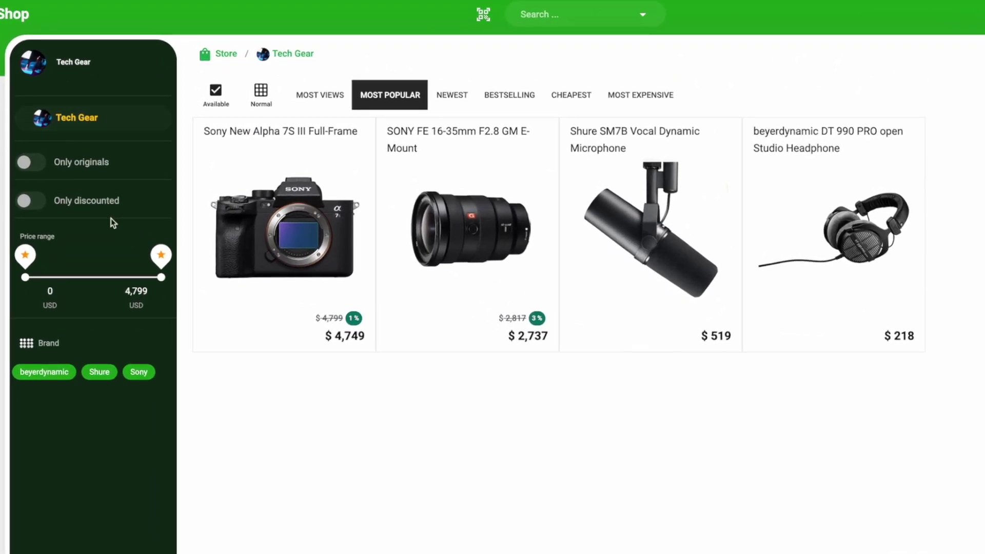
left_click(28, 169)
left_click(97, 202)
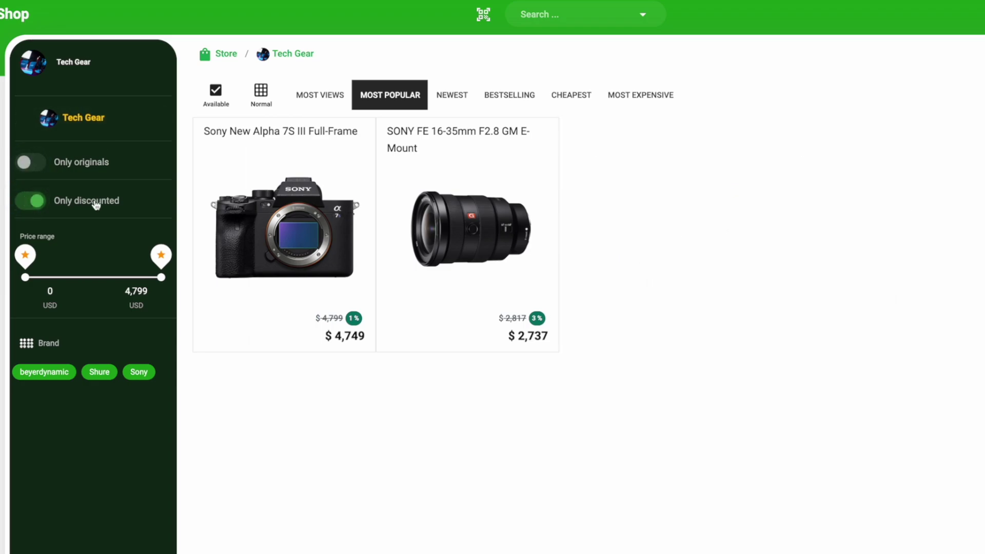
left_click(33, 201)
left_click_drag(27, 263, 59, 258)
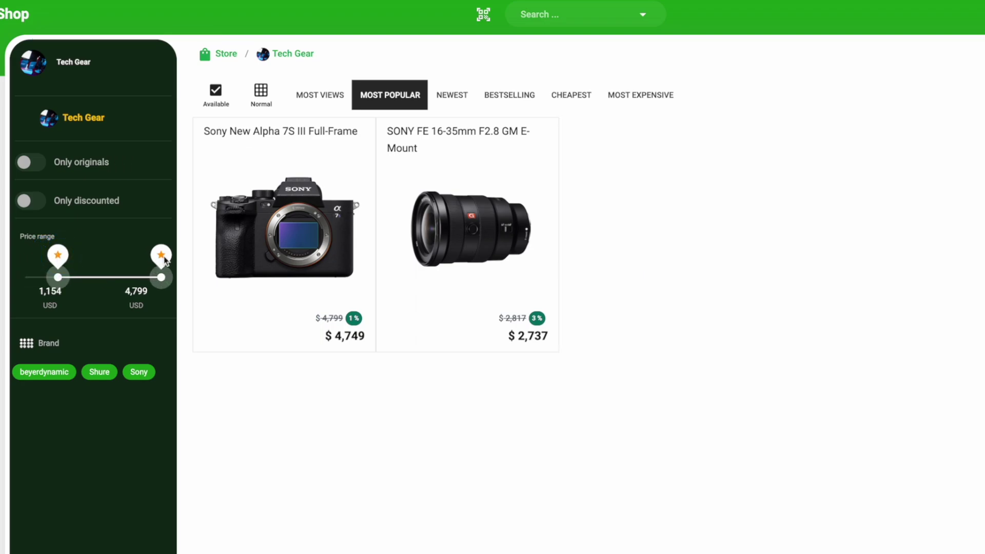
left_click_drag(160, 262, 126, 267)
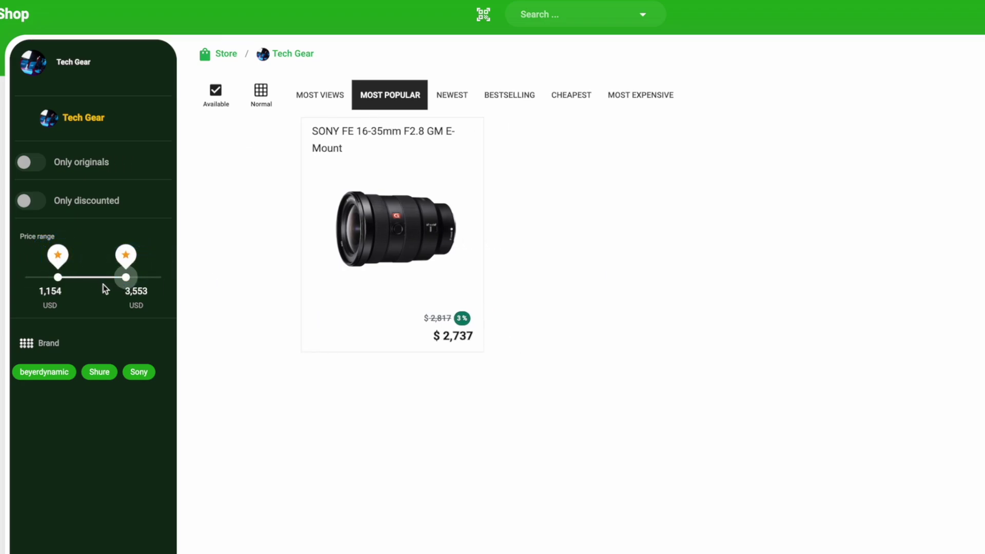
left_click(104, 377)
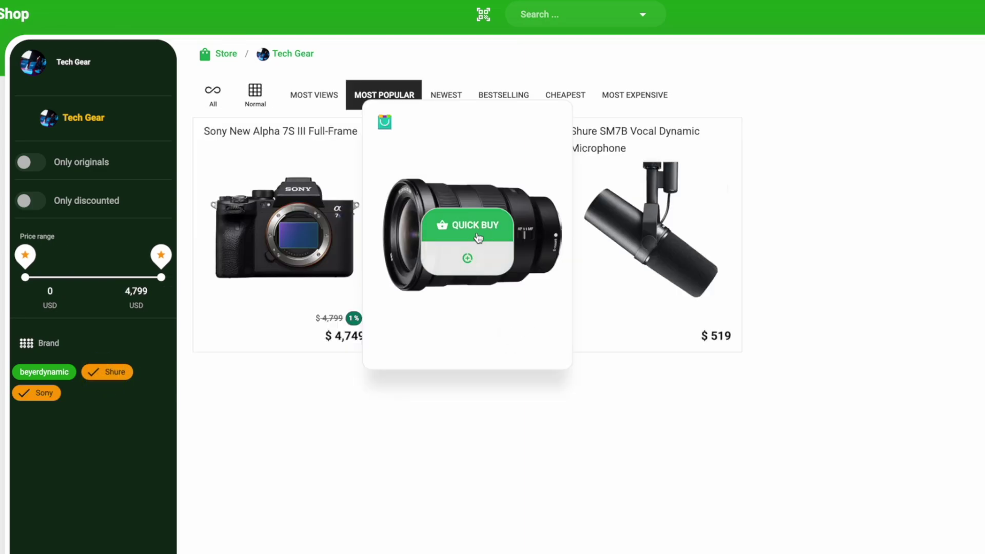
- Add the Sony FE 16-35mm lens and Sony Alpha 7S III camera to compare, then view the comparison
left_click(475, 183)
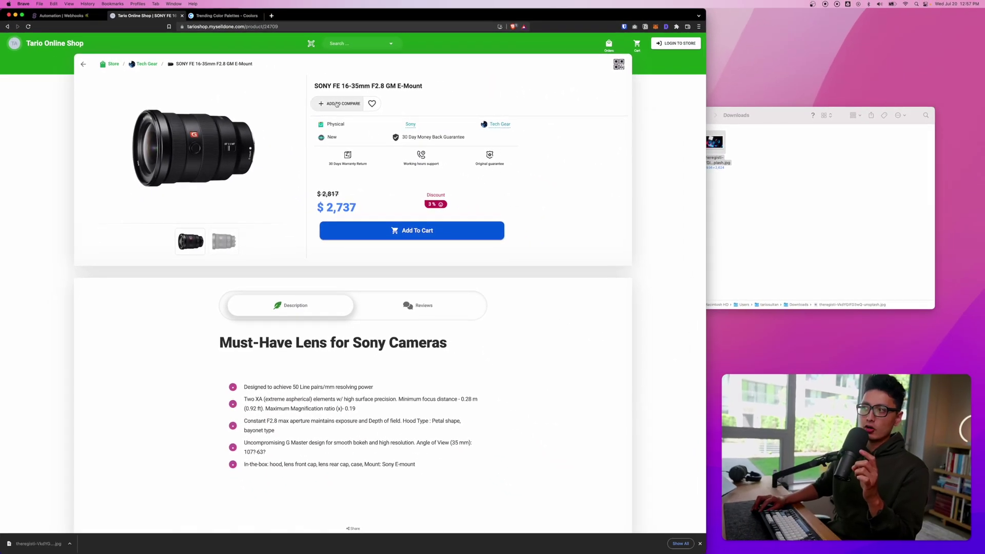
left_click(336, 103)
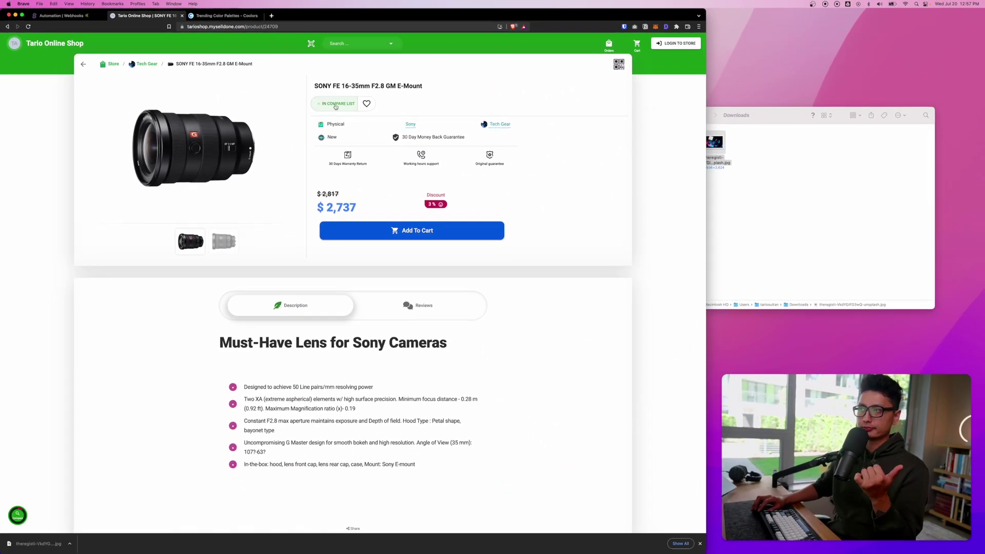
left_click(146, 64)
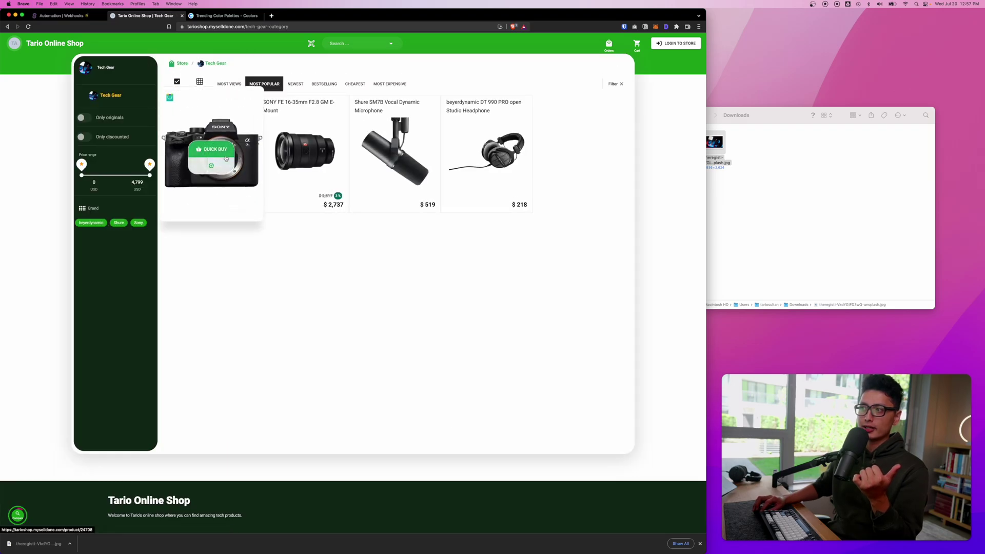
left_click(246, 134)
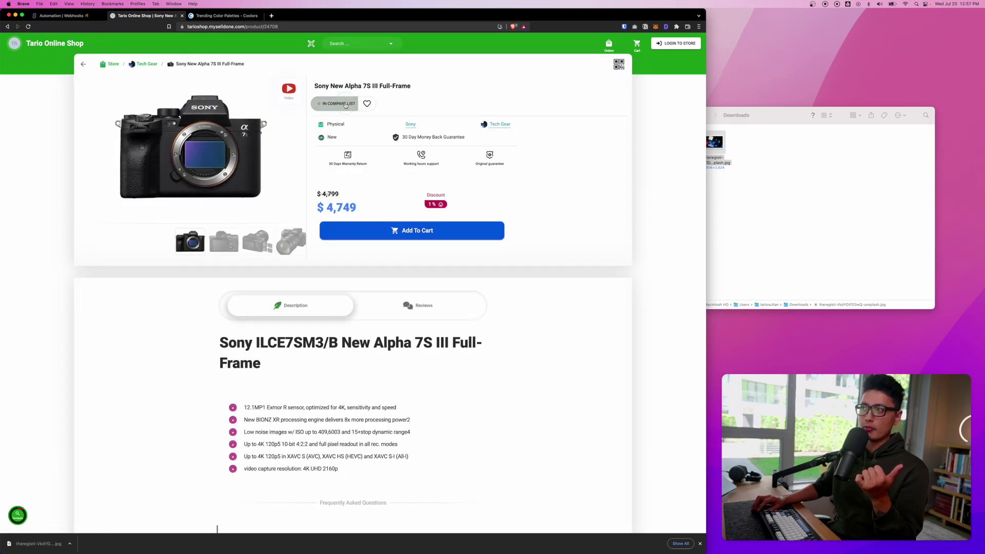
left_click(17, 515)
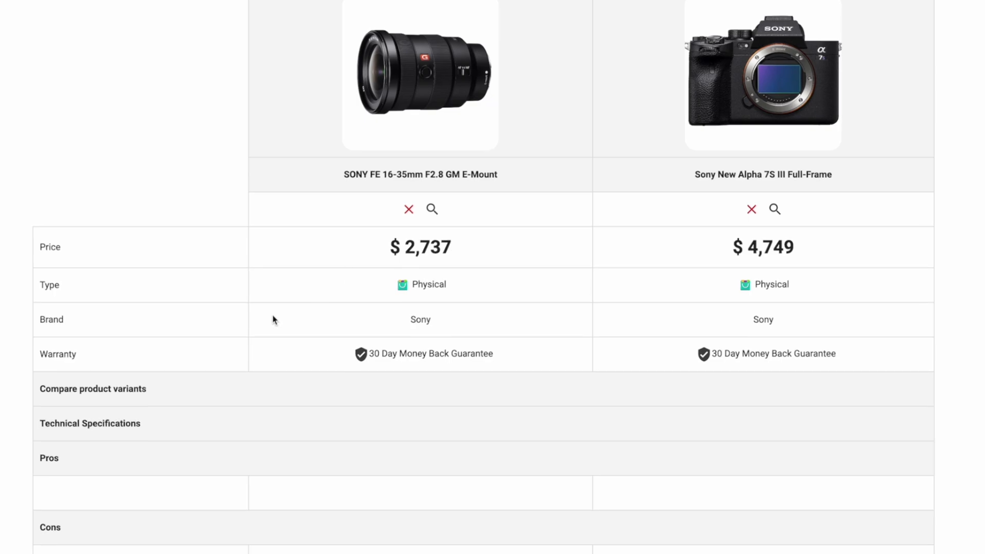
- Close the comparison, returning to the $4,749 Sony New Alpha 7S III camera page with it in the cart
left_click_drag(272, 315, 872, 324)
left_click(49, 457)
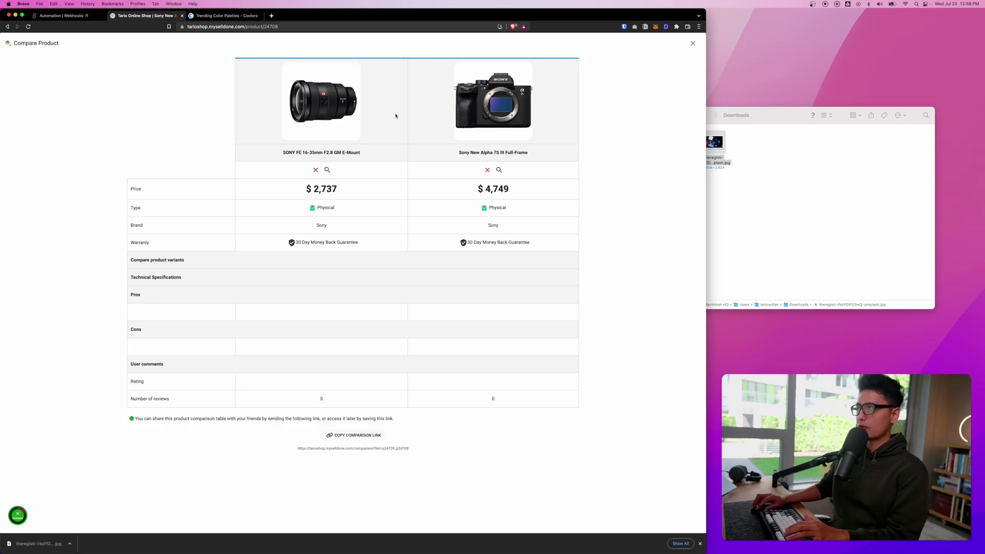
key("super+shift+h")
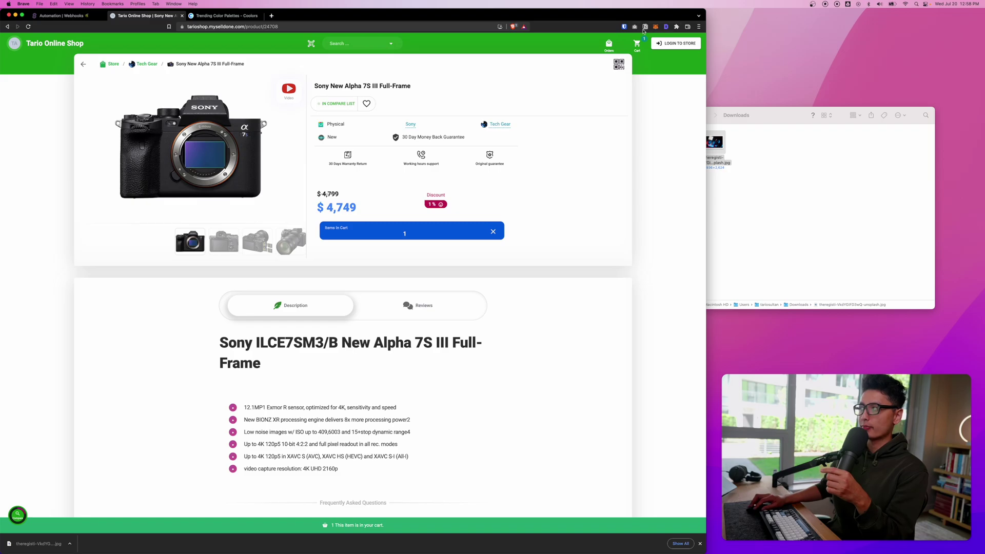
- Check out the camera from the cart, skip the coupon, and expand the shipping address details
left_click(637, 44)
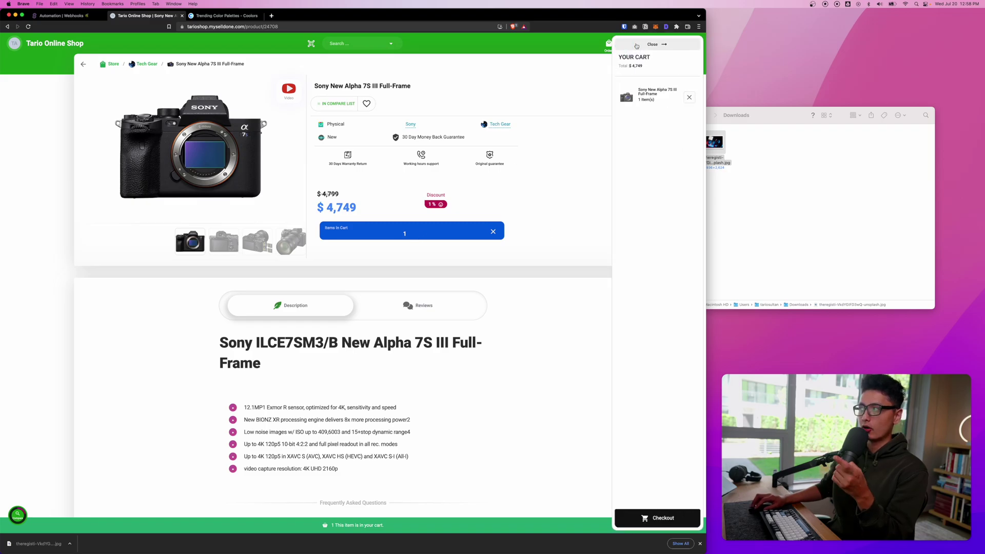
left_click(662, 518)
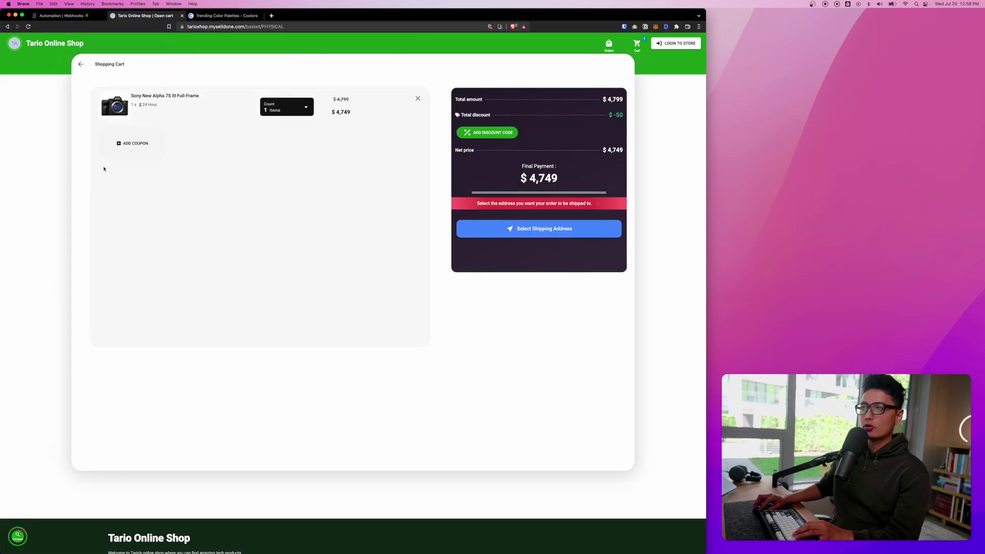
left_click(132, 143)
left_click(322, 319)
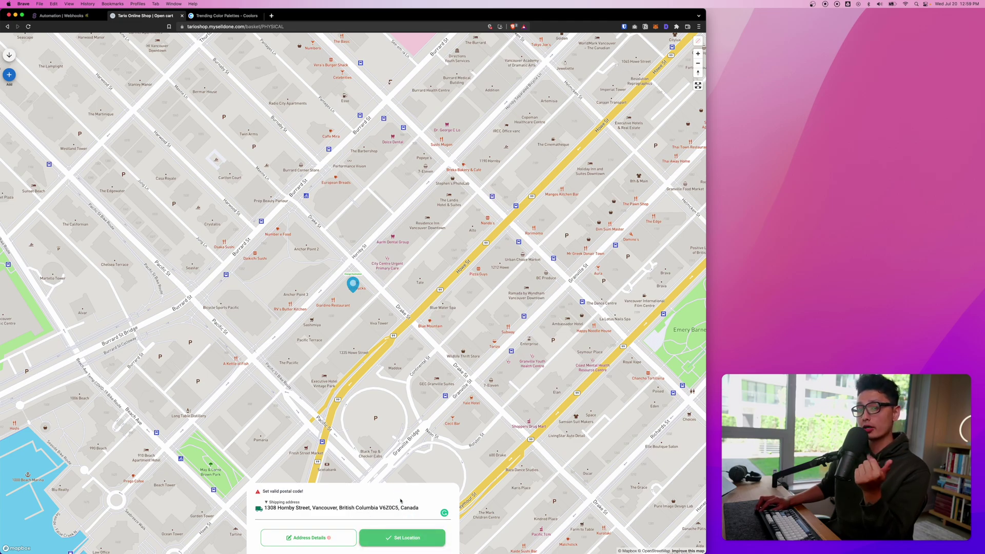
left_click(302, 540)
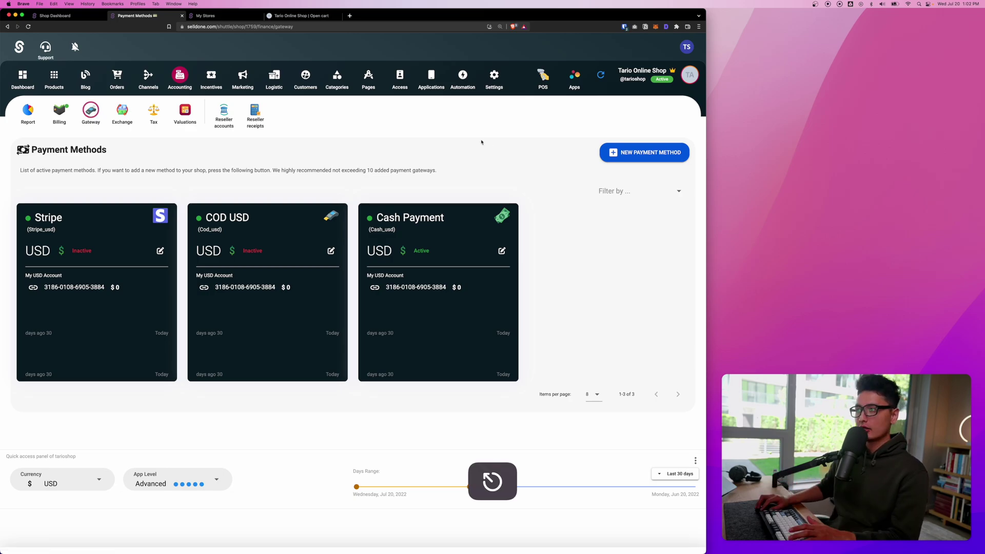
- Start a new USD Paypal (Braintree) payment gateway, then return to the storefront
left_click(648, 152)
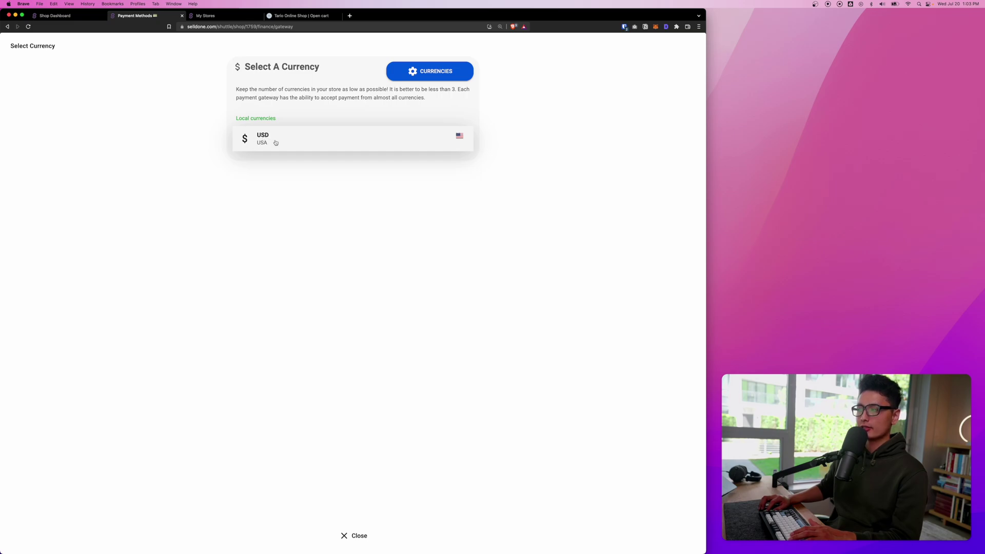
left_click(395, 142)
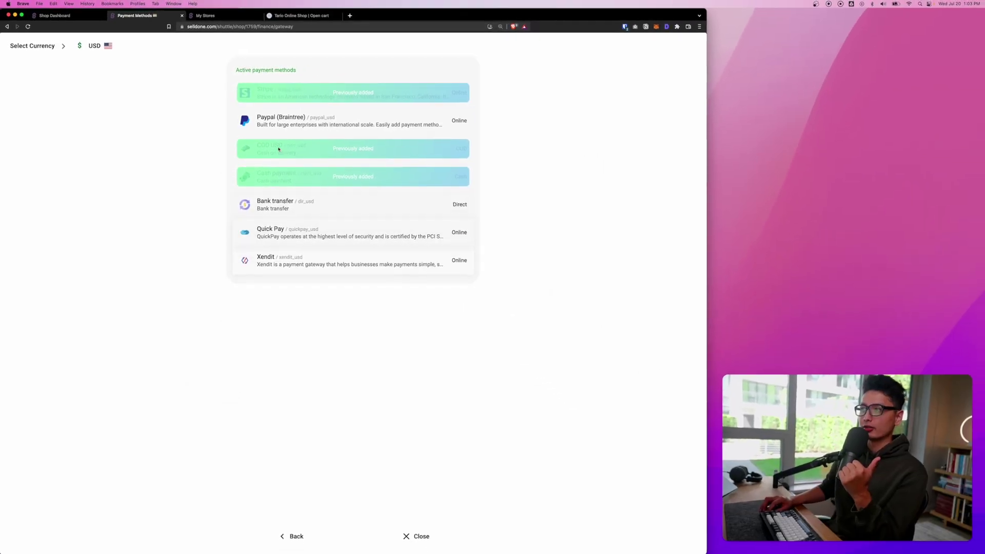
left_click(272, 121)
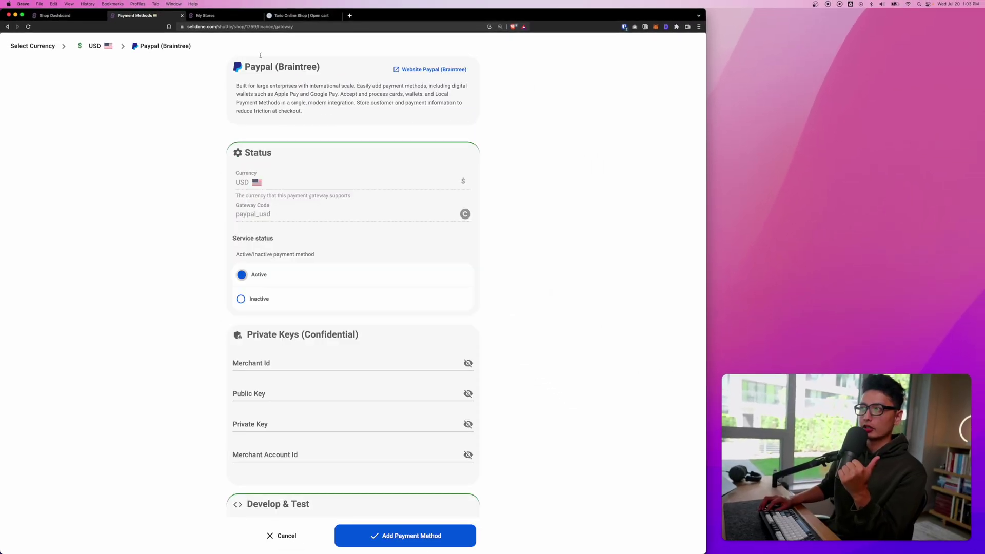
scroll(278, 117, "down", 3)
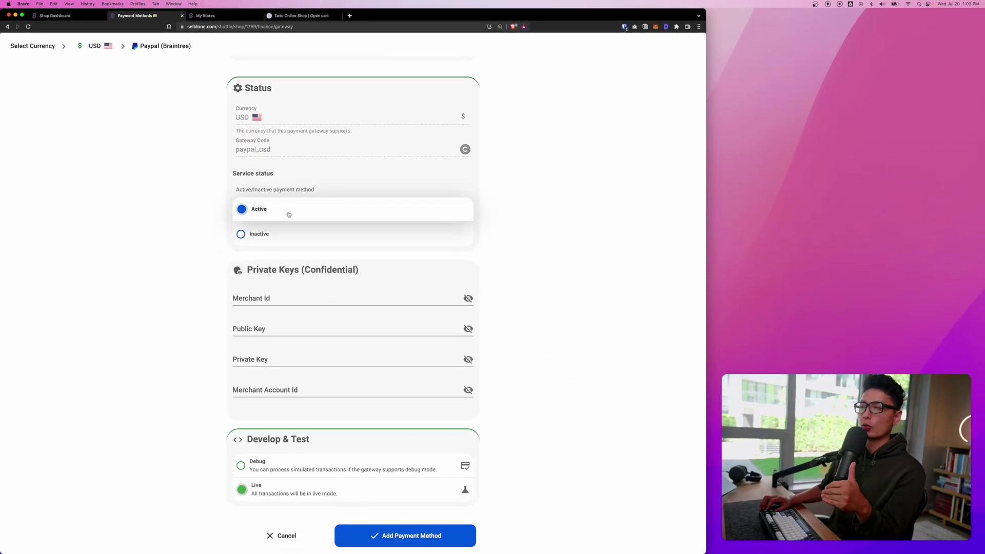
left_click(292, 16)
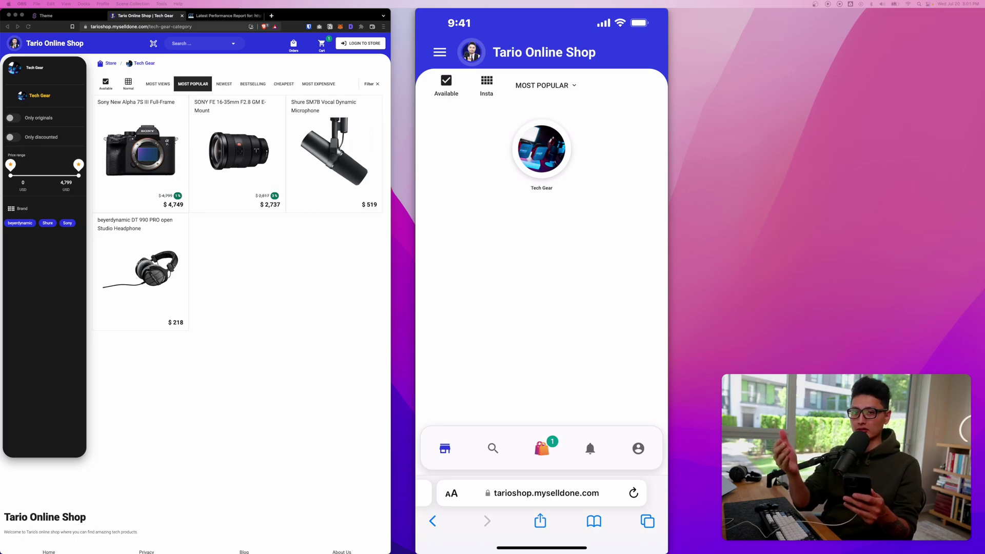
- Review the storefront's GTmetrix grade A performance report in Brave, then return to the Tech Gear category page
key("super+Tab")
left_click(217, 16)
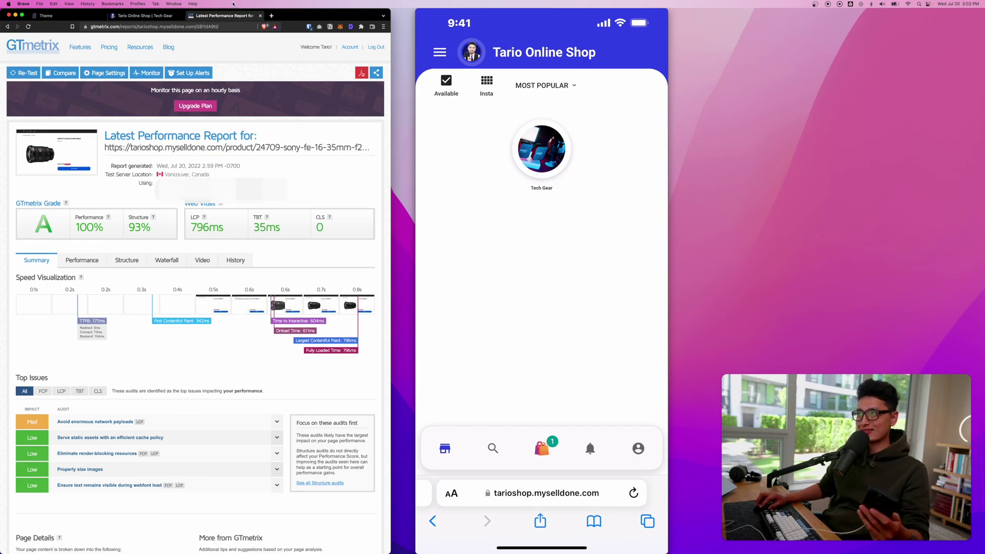
left_click(157, 15)
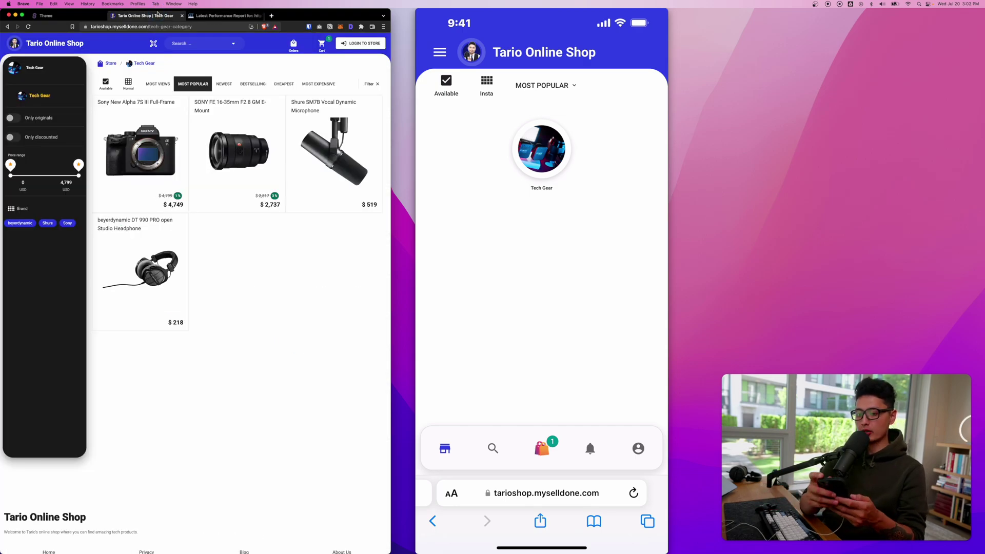